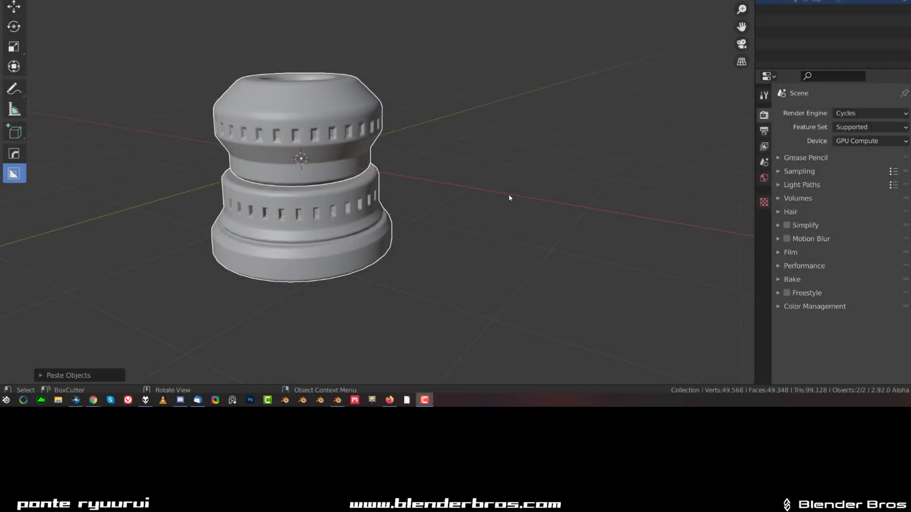
# Hide the detailed high-poly top and base and show only their low-poly versions.
pyautogui.scroll(2, 446, 149)
pyautogui.moveTo(401, 144); pyautogui.dragTo(466, 142, button='middle')
pyautogui.scroll(-3, 470, 89)
pyautogui.moveTo(466, 142); pyautogui.dragTo(488, 97, button='middle')
pyautogui.scroll(3, 457, 161)
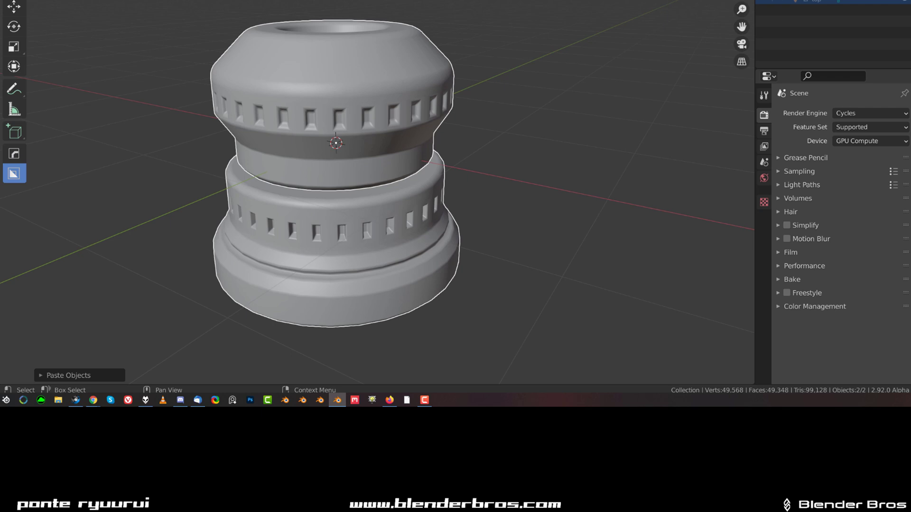
pyautogui.click(905, 1)
pyautogui.click(904, 1)
pyautogui.click(905, 1)
pyautogui.click(905, 1)
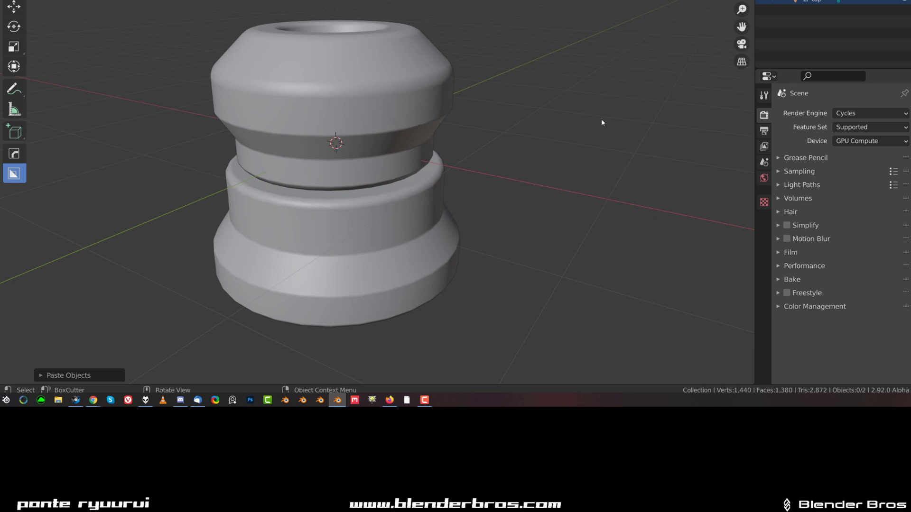
# Compare the high-poly and low-poly top and base by switching their visibility, ending with only the low-poly parts shown.
pyautogui.click(904, 0)
pyautogui.click(905, 0)
pyautogui.click(904, 0)
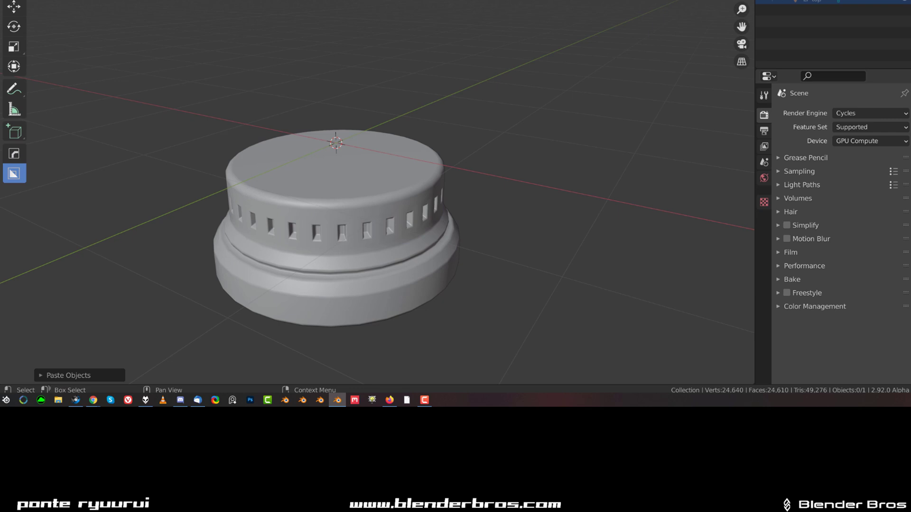
pyautogui.hotkey('ctrl', 'shift', 'z')
pyautogui.hotkey('ctrl', 'shift', 'z')
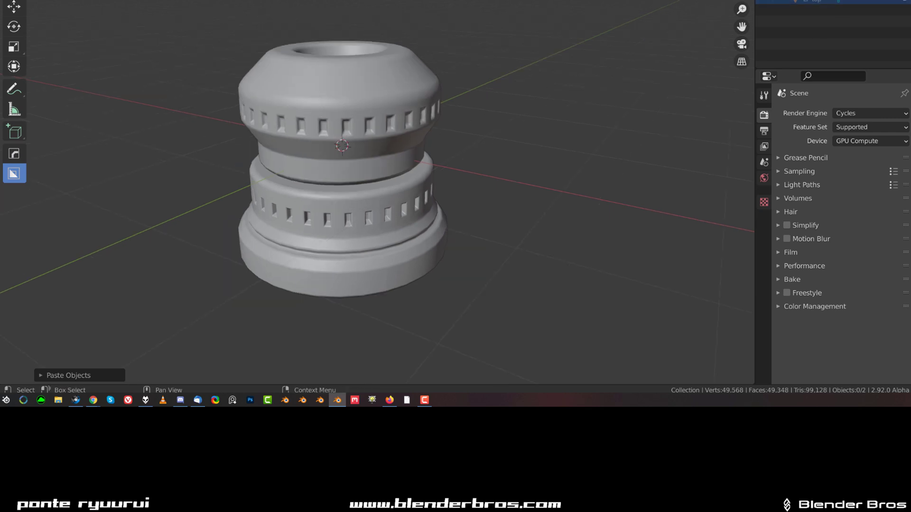
pyautogui.hotkey('ctrl', 'z')
pyautogui.hotkey('ctrl', 'z')
pyautogui.hotkey('ctrl', 'z')
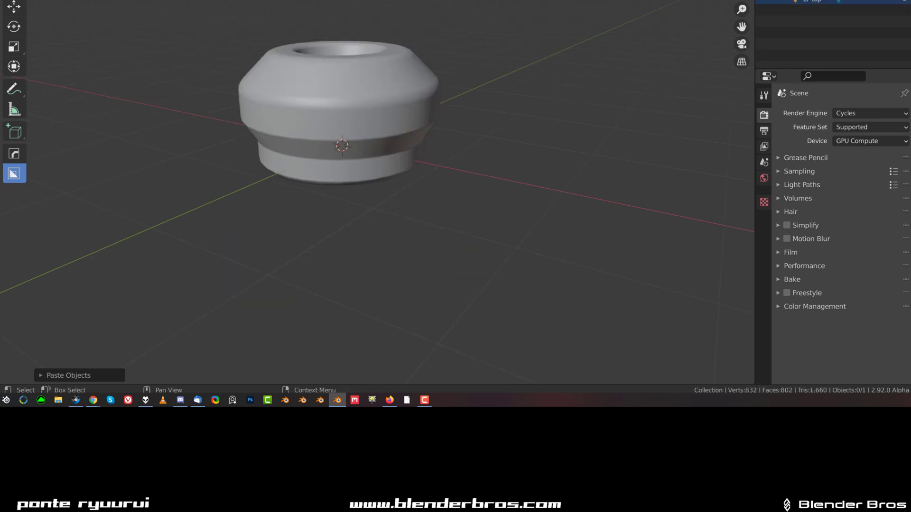
pyautogui.hotkey('ctrl', 'shift', 'z')
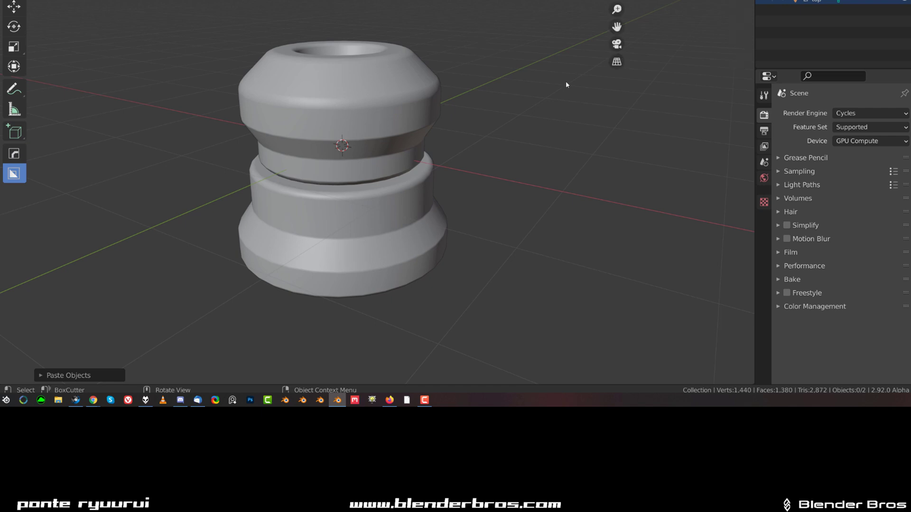
# Switch to the UV Editing workspace and frame the UV square and the low-poly model.
pyautogui.press('n')
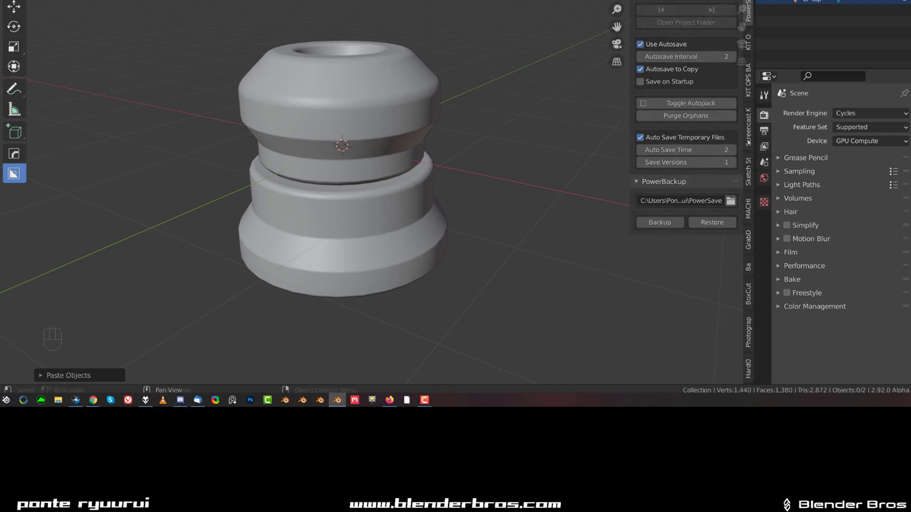
pyautogui.press('n')
pyautogui.click(284, 0)
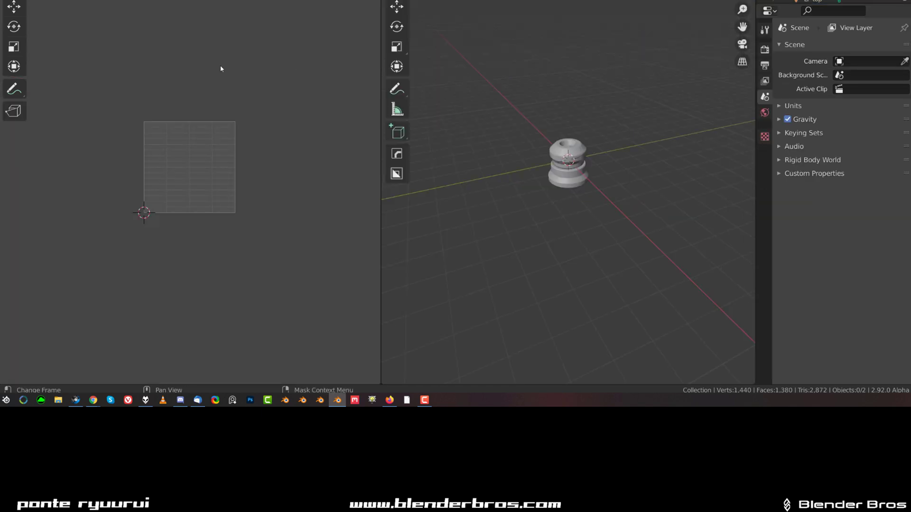
pyautogui.scroll(5, 209, 85)
pyautogui.keyDown('shift'); pyautogui.moveTo(237, 129); pyautogui.dragTo(240, 129, button='middle'); pyautogui.keyUp('shift')
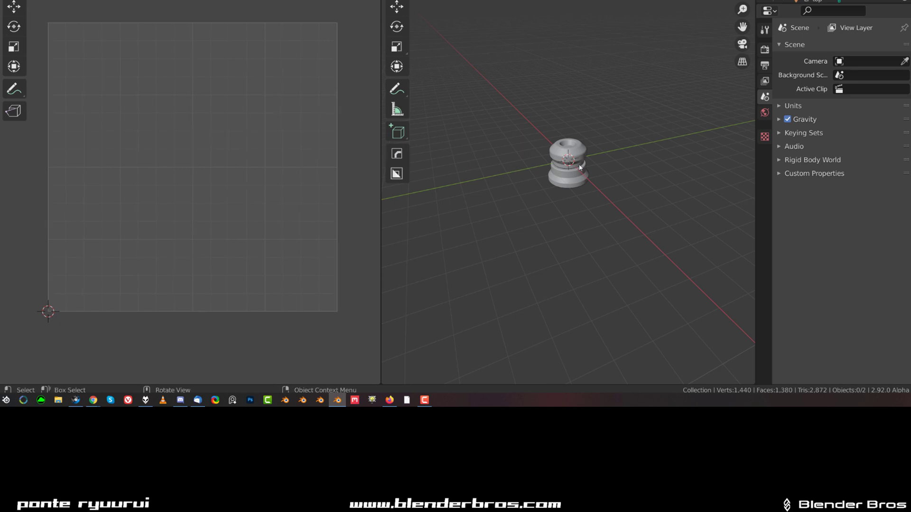
pyautogui.scroll(8, 576, 168)
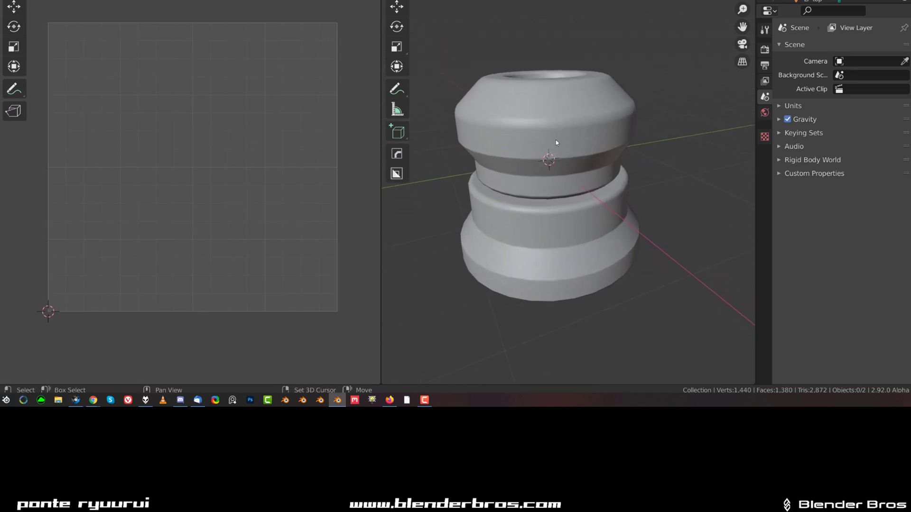
# Select both LP top and LP base and enter Edit Mode on them together.
pyautogui.click(553, 127)
pyautogui.keyDown('shift'); pyautogui.click(571, 208); pyautogui.keyUp('shift')
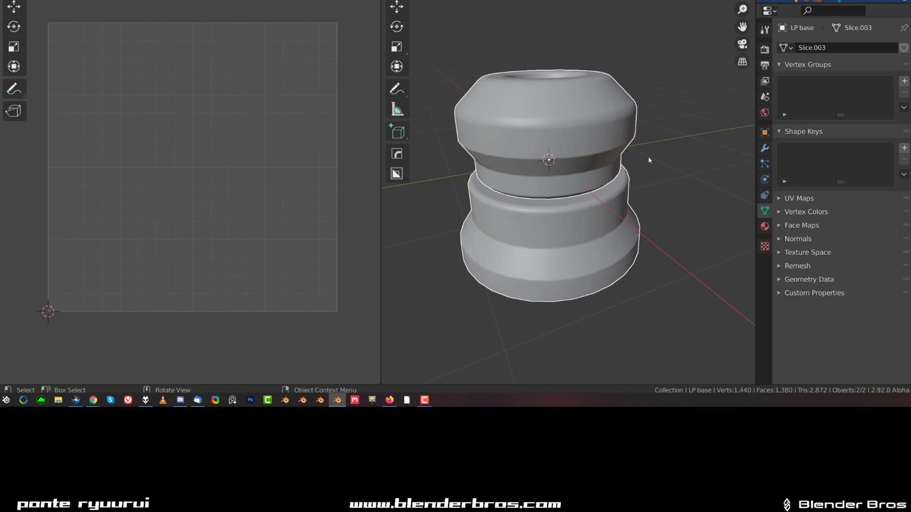
pyautogui.press('Tab')
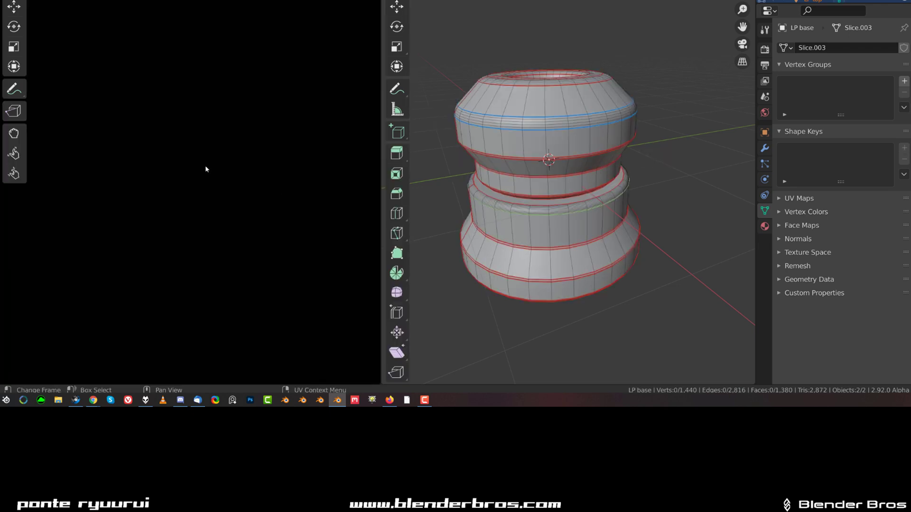
pyautogui.scroll(-8, 204, 155)
pyautogui.scroll(2, 204, 154)
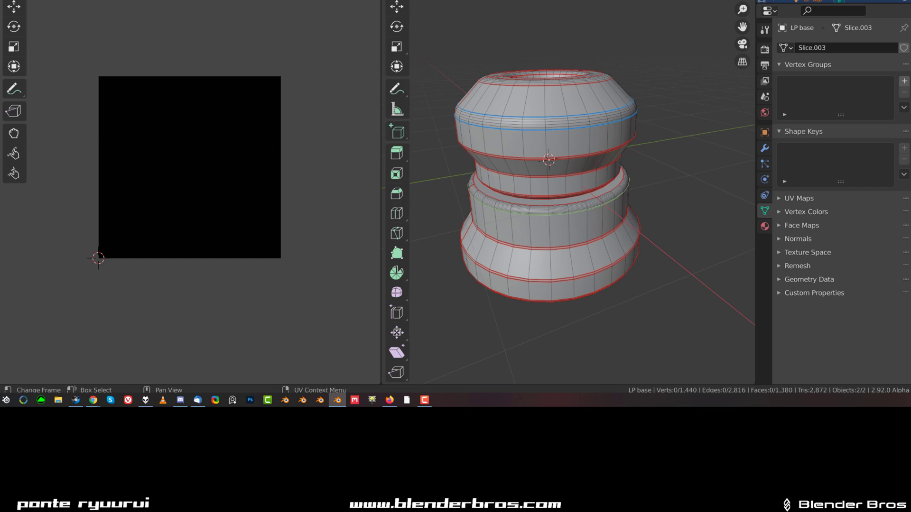
pyautogui.scroll(-8, 203, 154)
pyautogui.scroll(5, 233, 173)
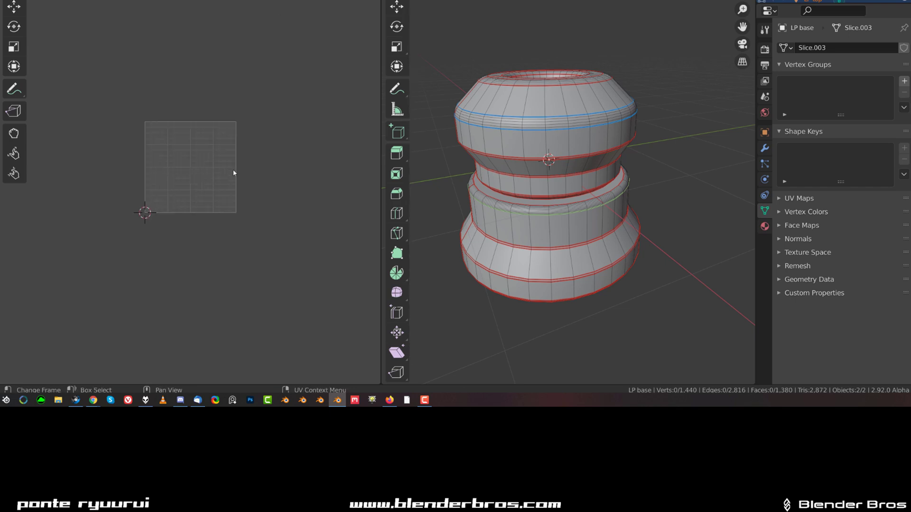
pyautogui.press('Home')
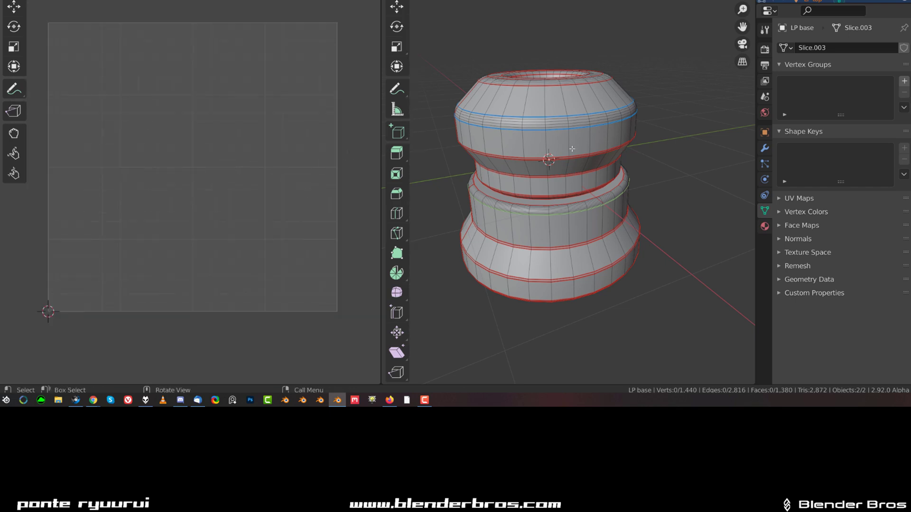
# Select all faces of both low-poly parts and unwrap them along their seams.
pyautogui.press('a')
pyautogui.rightClick(572, 149)
pyautogui.moveTo(573, 151)
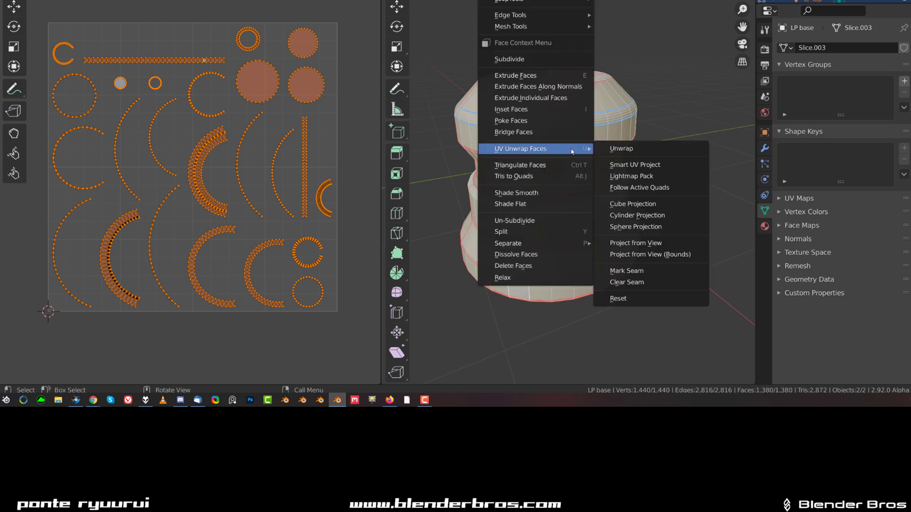
pyautogui.click(617, 149)
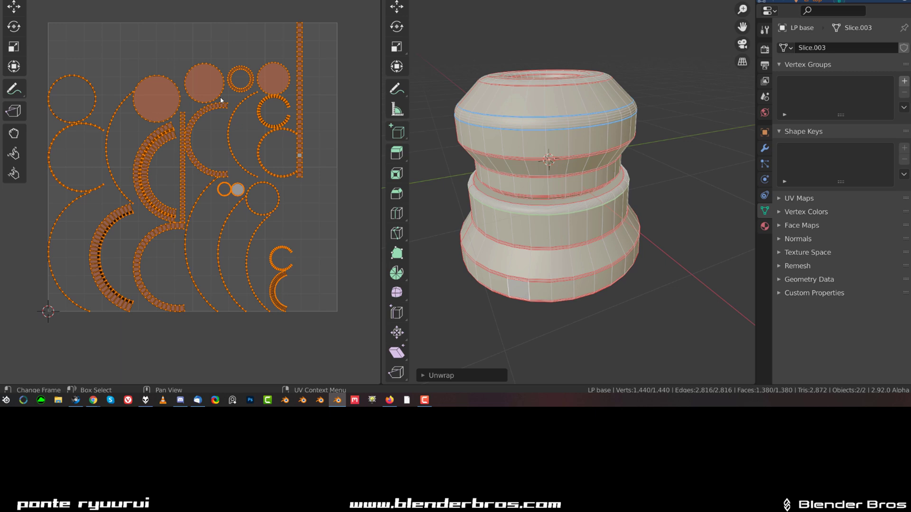
# Examine the spacing between neighbouring UV islands in the unwrapped layout.
pyautogui.scroll(11, 295, 148)
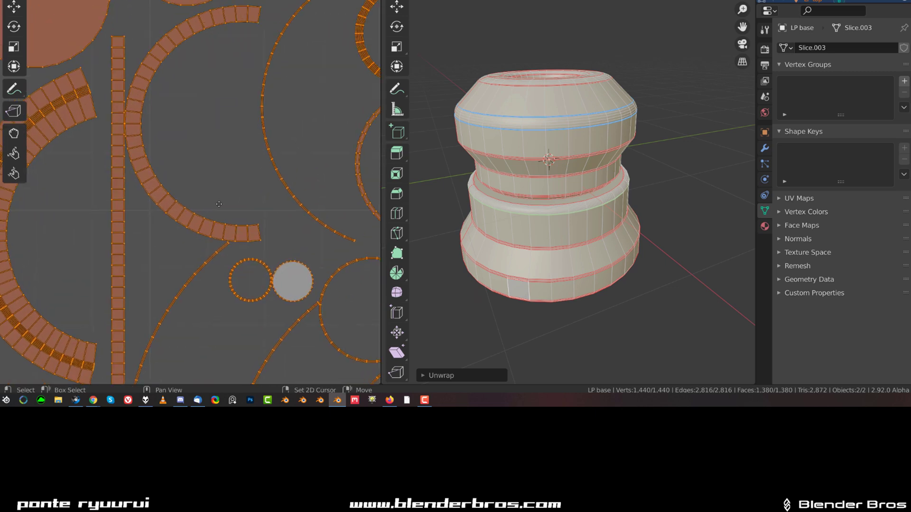
pyautogui.moveTo(290, 114); pyautogui.dragTo(227, 142, button='middle')
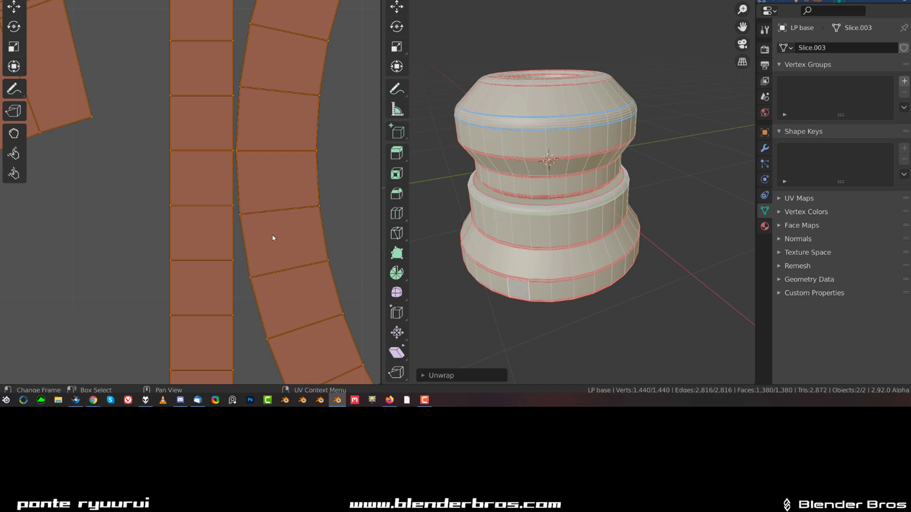
pyautogui.scroll(-3, 246, 70)
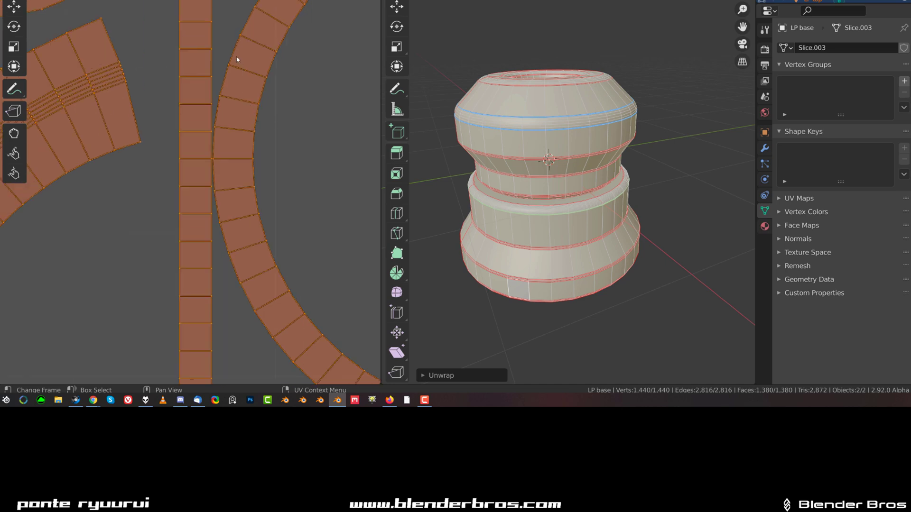
pyautogui.scroll(5, 237, 60)
pyautogui.scroll(-6, 233, 119)
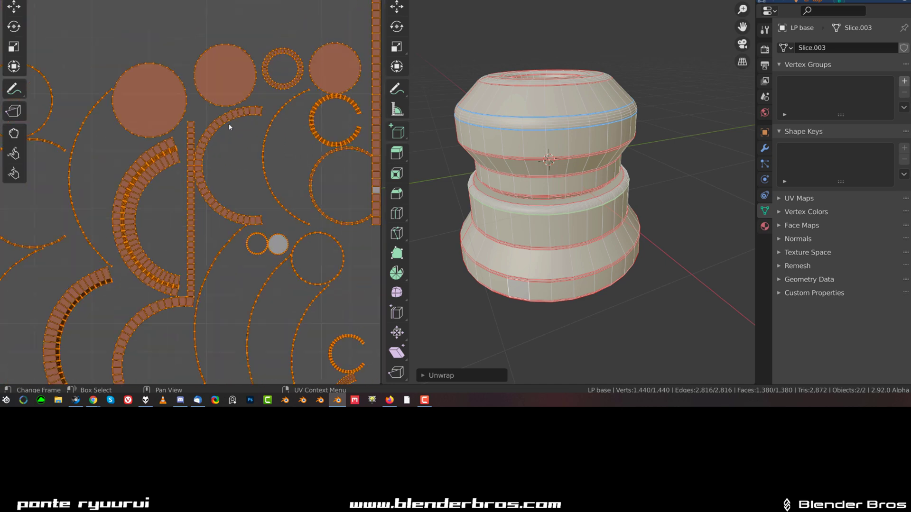
pyautogui.scroll(5, 192, 195)
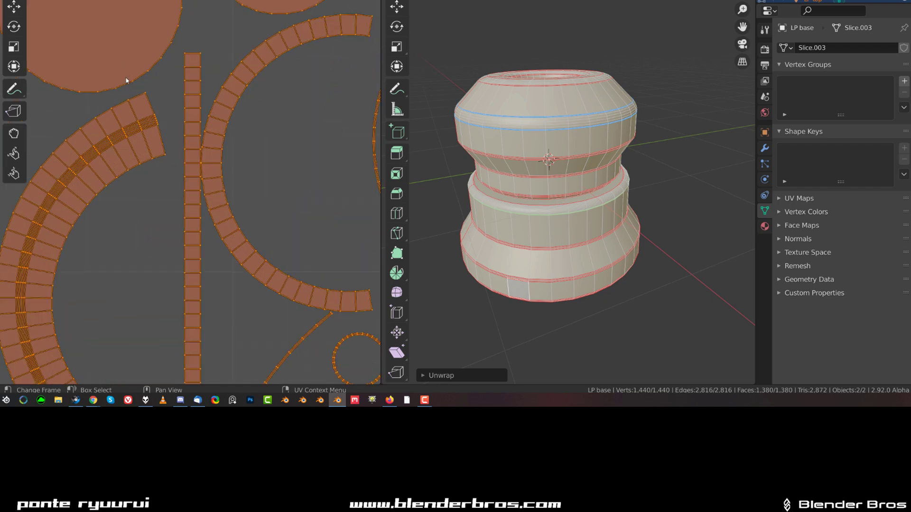
pyautogui.scroll(-5, 168, 122)
pyautogui.scroll(4, 186, 118)
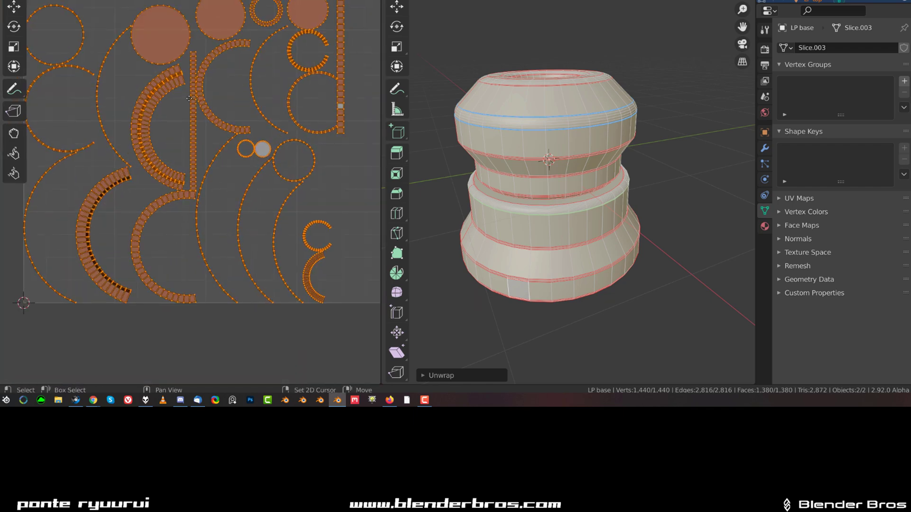
pyautogui.scroll(-5, 186, 118)
pyautogui.scroll(6, 156, 126)
pyautogui.scroll(3, 156, 126)
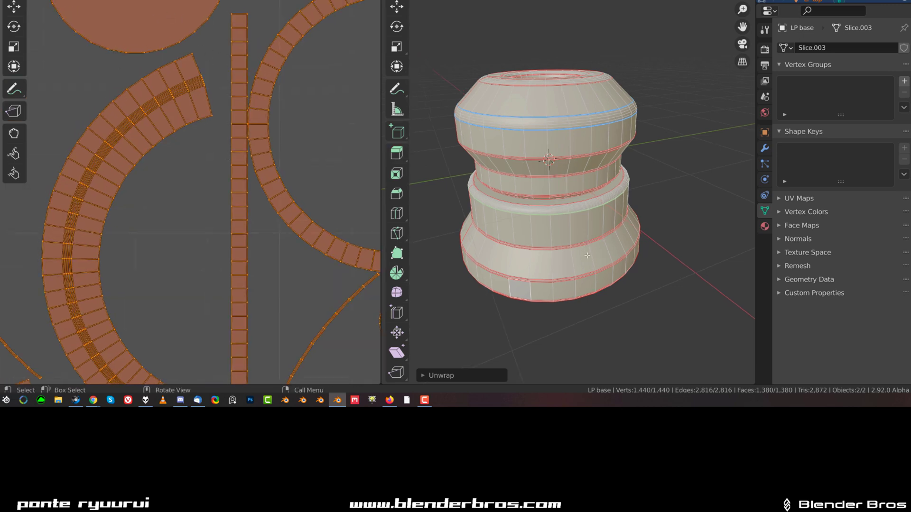
pyautogui.scroll(-5, 229, 193)
pyautogui.scroll(4, 229, 211)
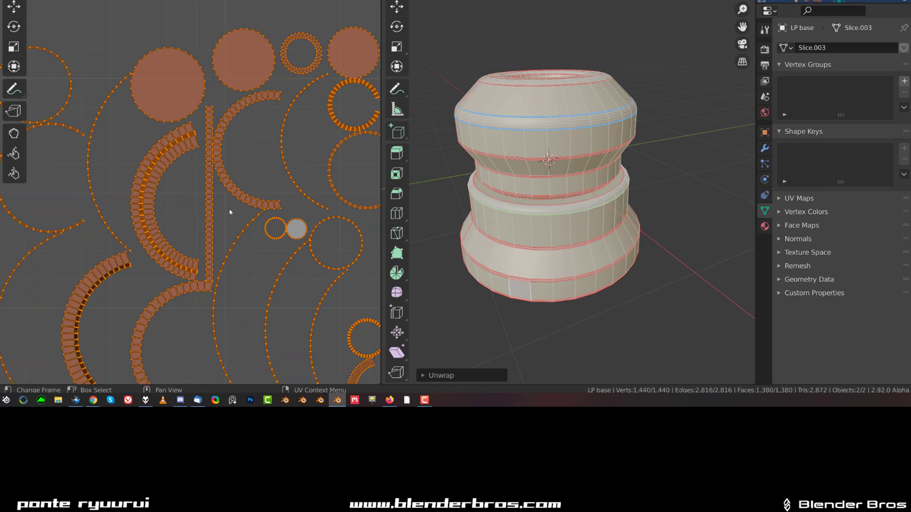
# Pack all the UV islands of the two low-poly parts into the UV square.
pyautogui.scroll(-2, 199, 178)
pyautogui.rightClick(235, 190)
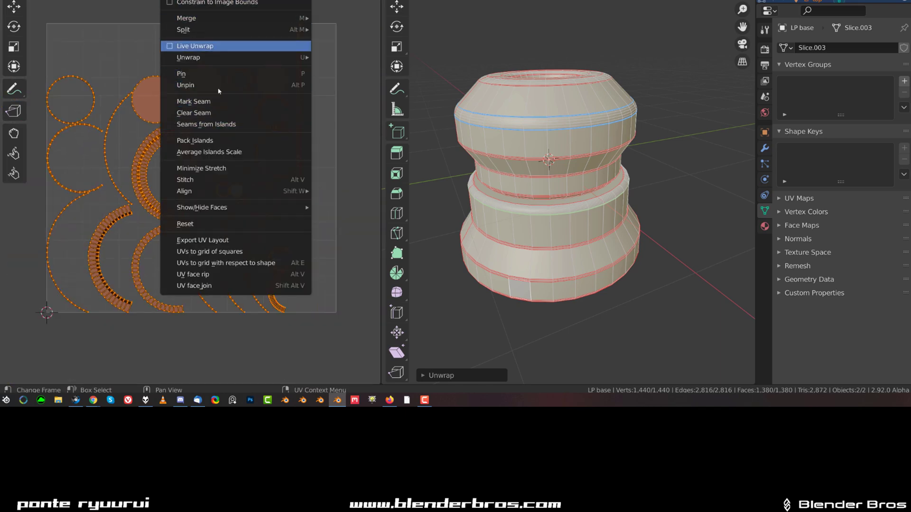
pyautogui.click(243, 140)
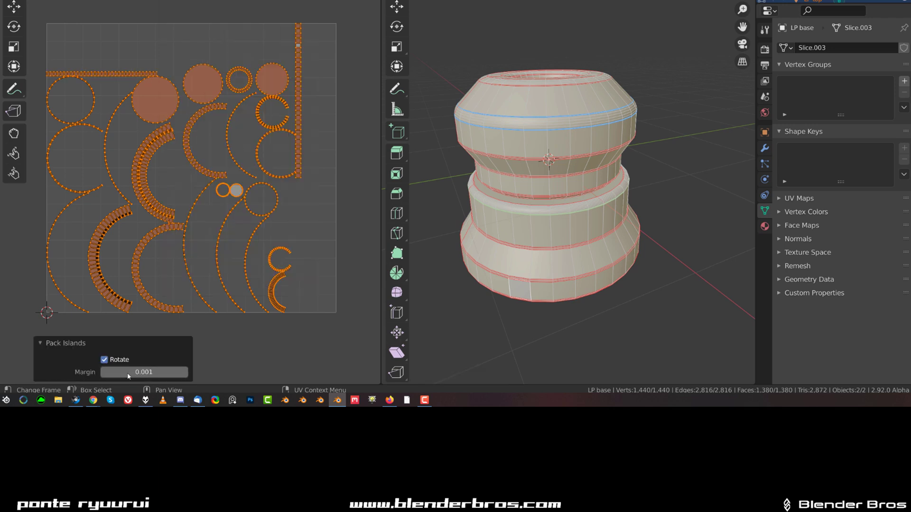
# Set the Pack Islands margin to 0.005.
pyautogui.click(138, 373)
pyautogui.click(115, 371)
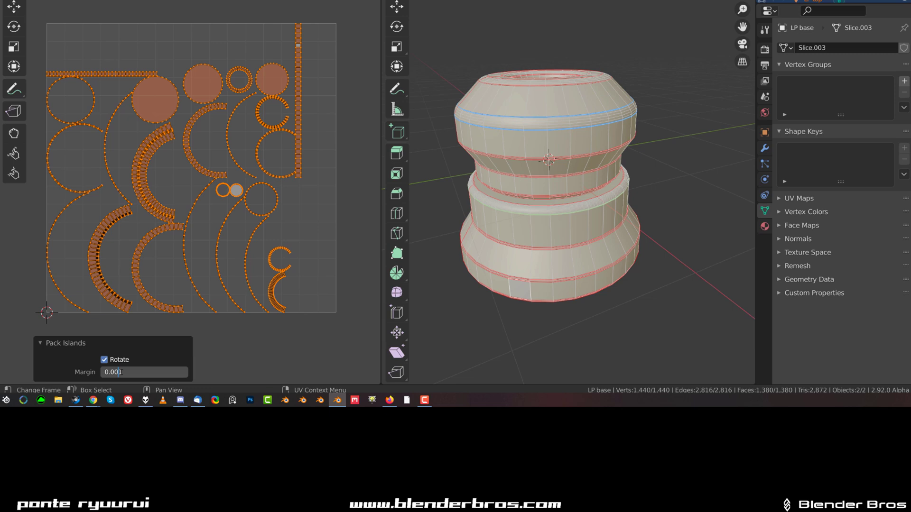
pyautogui.moveTo(118, 372); pyautogui.dragTo(143, 373)
pyautogui.write('5')
pyautogui.press('Return')
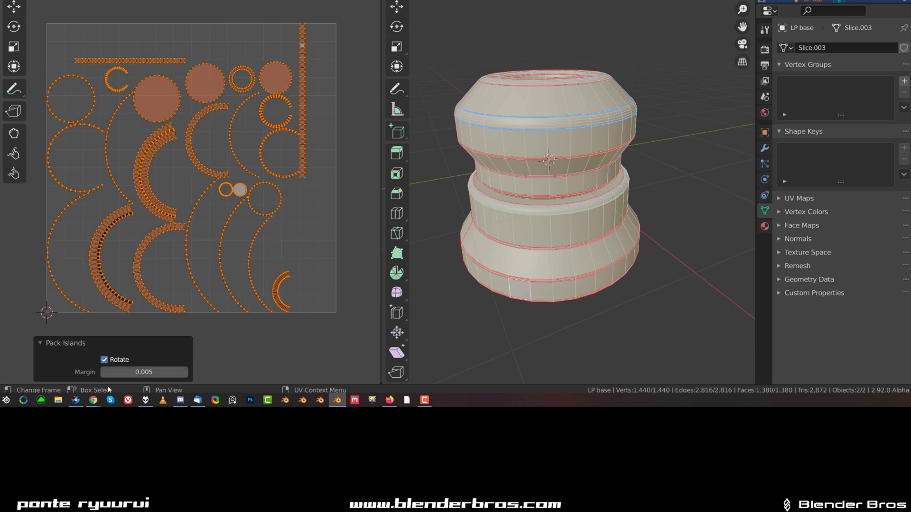
# Set the Pack Islands margin to 0.05 to space the UV islands further apart.
pyautogui.click(142, 372)
pyautogui.moveTo(117, 375); pyautogui.dragTo(143, 375)
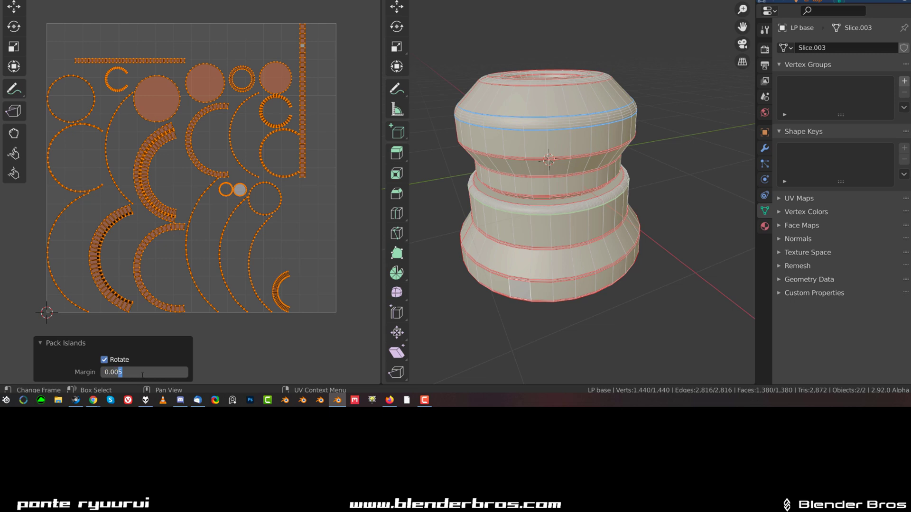
pyautogui.press('BackSpace')
pyautogui.press('BackSpace')
pyautogui.write('5')
pyautogui.press('Return')
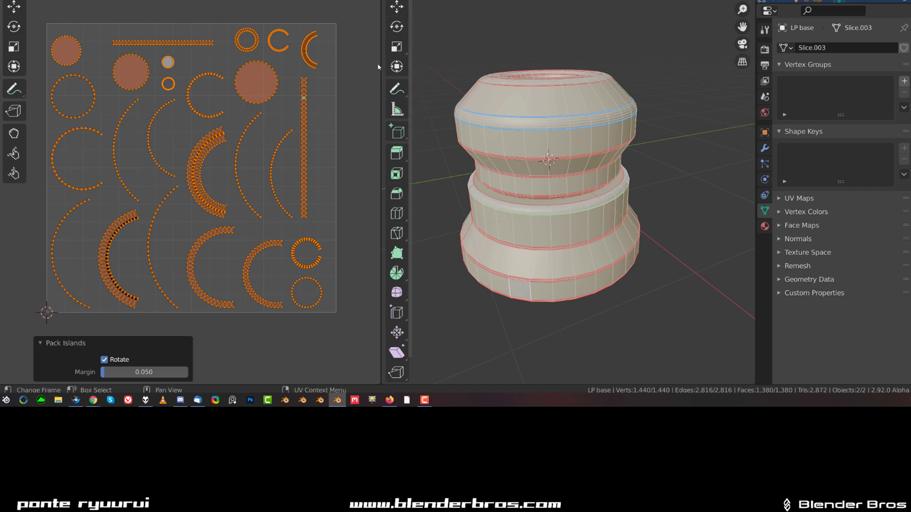
# Deselect all geometry, return to Object Mode and select only the LP top object.
pyautogui.hotkey('alt', 'a')
pyautogui.press('Tab')
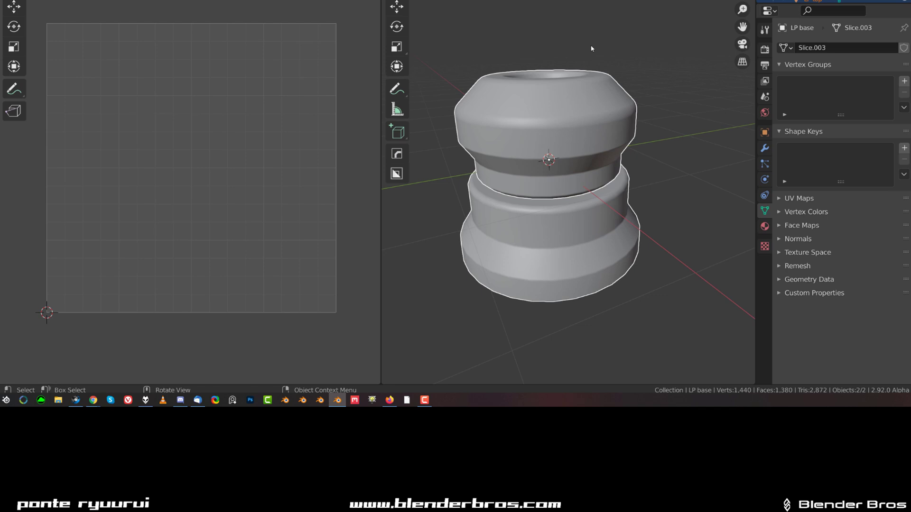
pyautogui.moveTo(603, 122); pyautogui.dragTo(575, 133, button='middle')
pyautogui.click(575, 130)
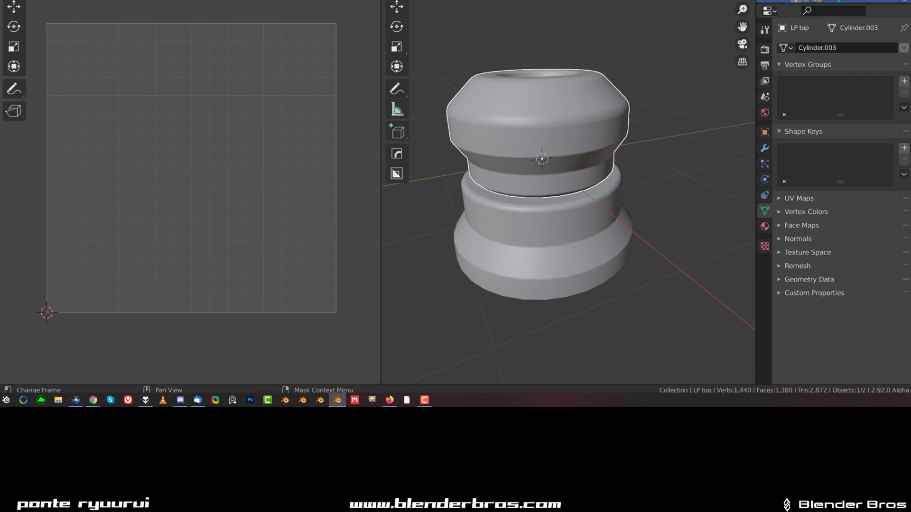
# Create a new blank 32-bit float image named "B YT" at 4096 px.
pyautogui.hotkey('alt', 'n')
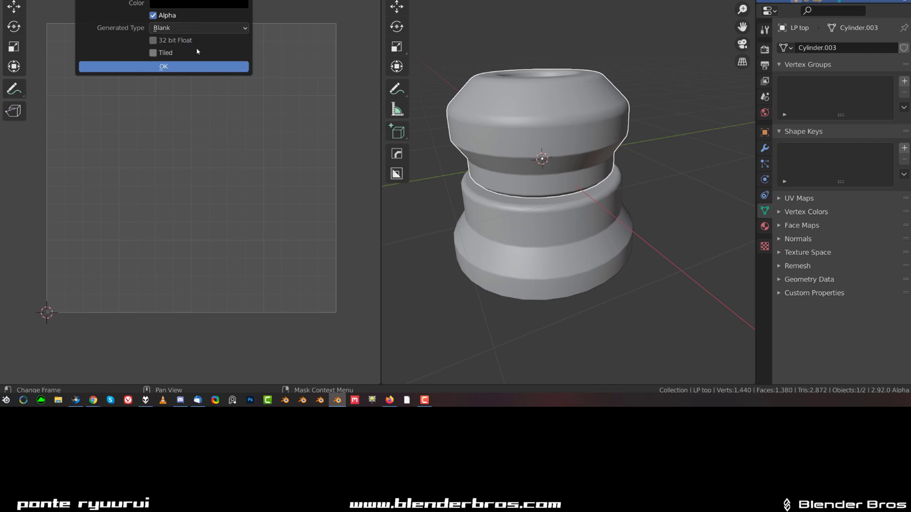
pyautogui.click(153, 41)
pyautogui.click(199, 68)
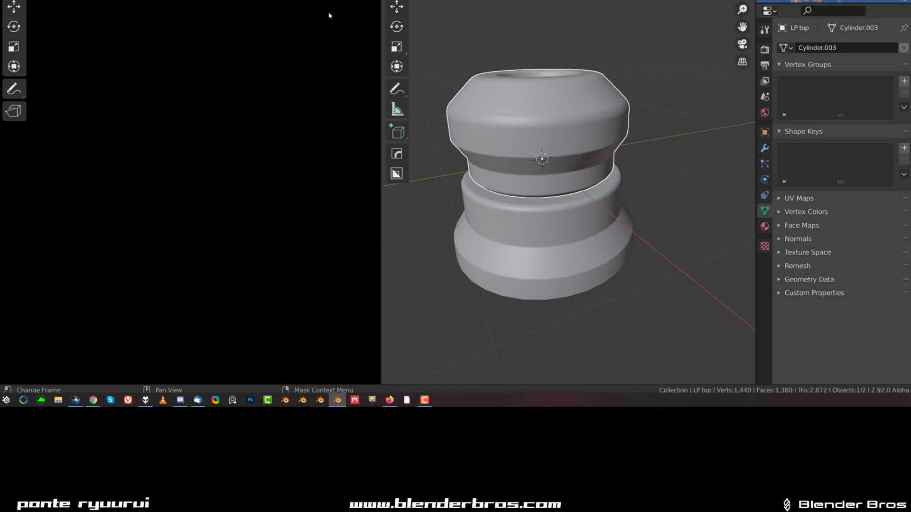
# Set the new image's color space to Non-Color.
pyautogui.scroll(-4, 303, 44)
pyautogui.press('n')
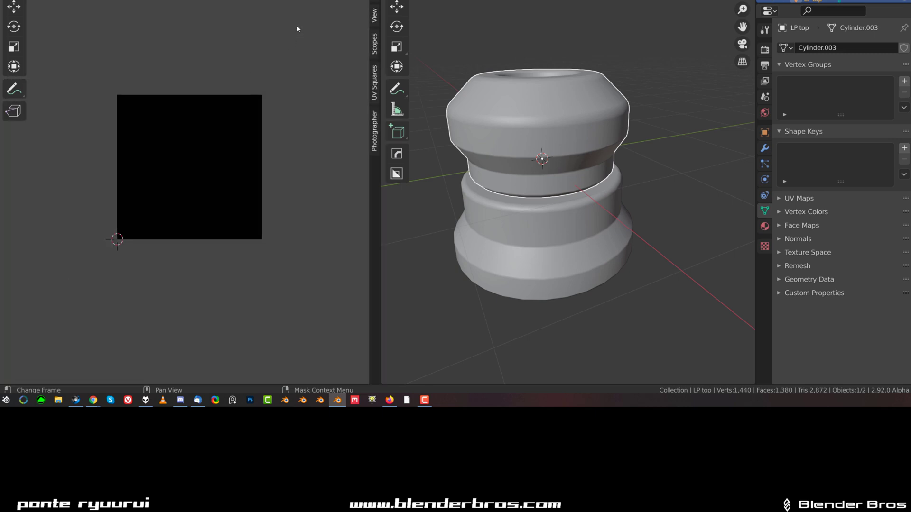
pyautogui.click(335, 31)
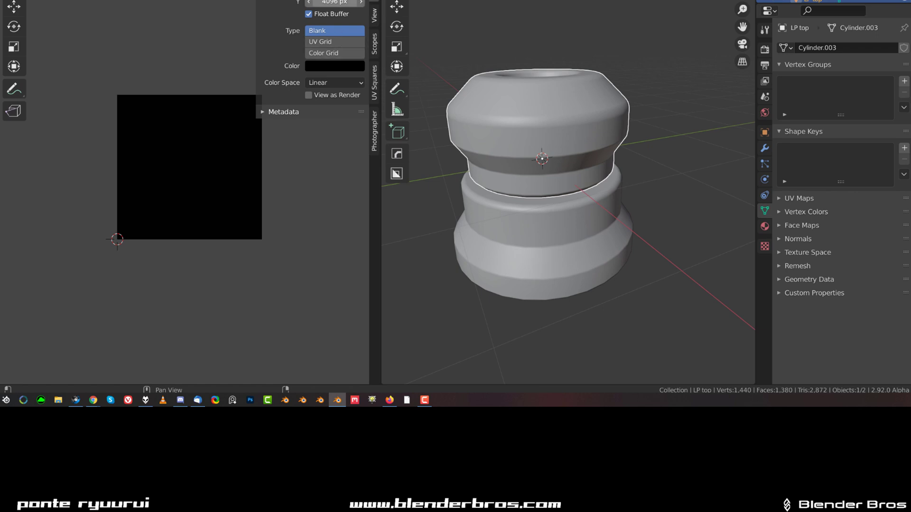
pyautogui.click(339, 83)
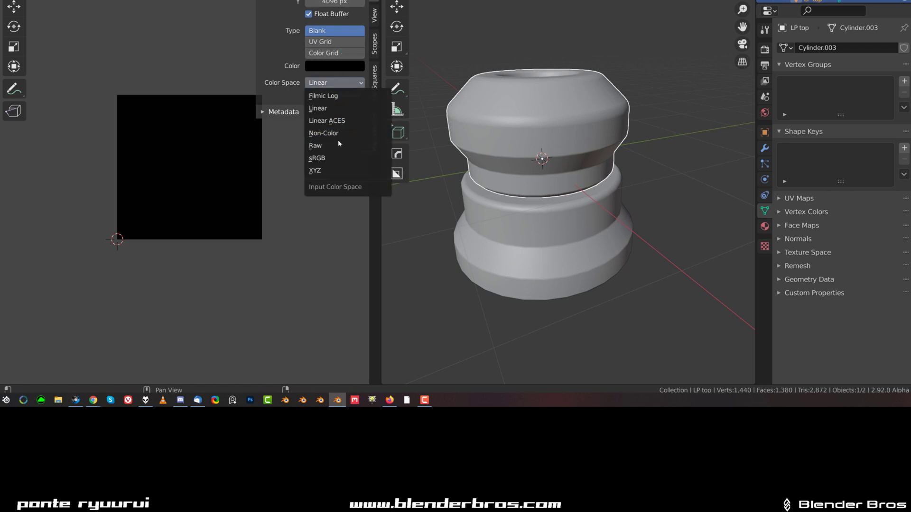
pyautogui.click(338, 133)
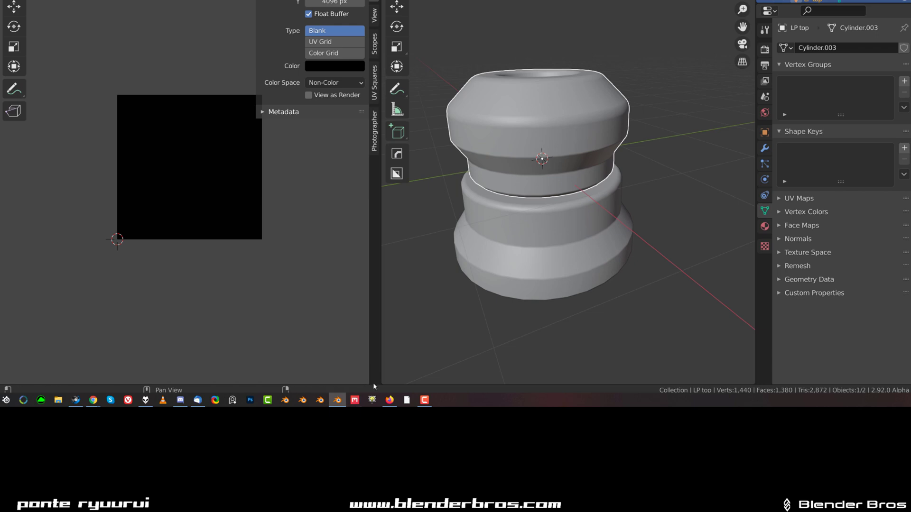
# Split the image editor area horizontally and turn the lower part into a Shader Editor.
pyautogui.moveTo(373, 370); pyautogui.dragTo(372, 151)
pyautogui.click(11, 158)
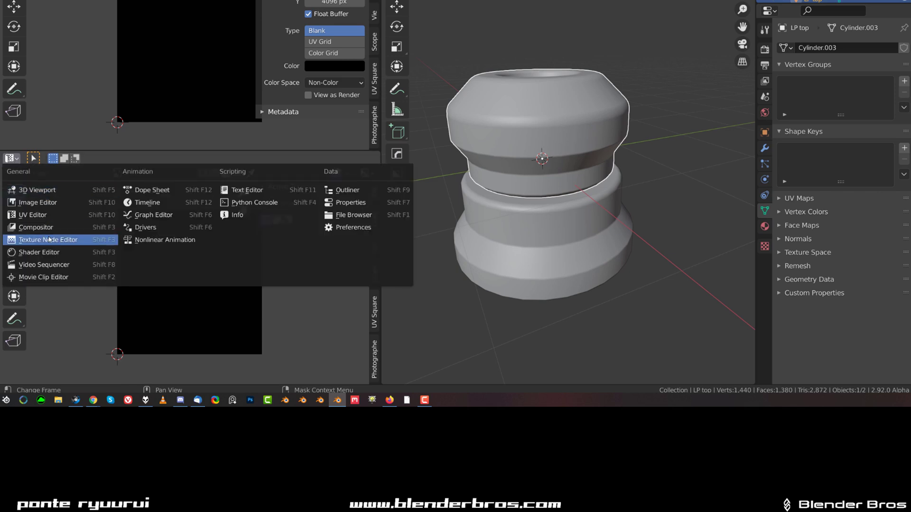
pyautogui.click(52, 251)
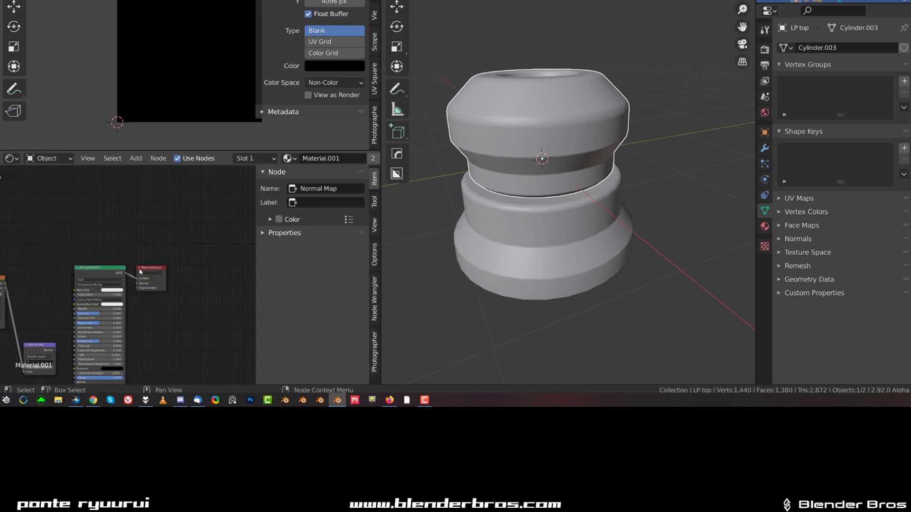
# Delete every node of Material.001, including the Image Texture, Normal Map, Principled BSDF and Material Output nodes.
pyautogui.moveTo(114, 256); pyautogui.dragTo(190, 241, button='middle')
pyautogui.moveTo(36, 222); pyautogui.dragTo(129, 362)
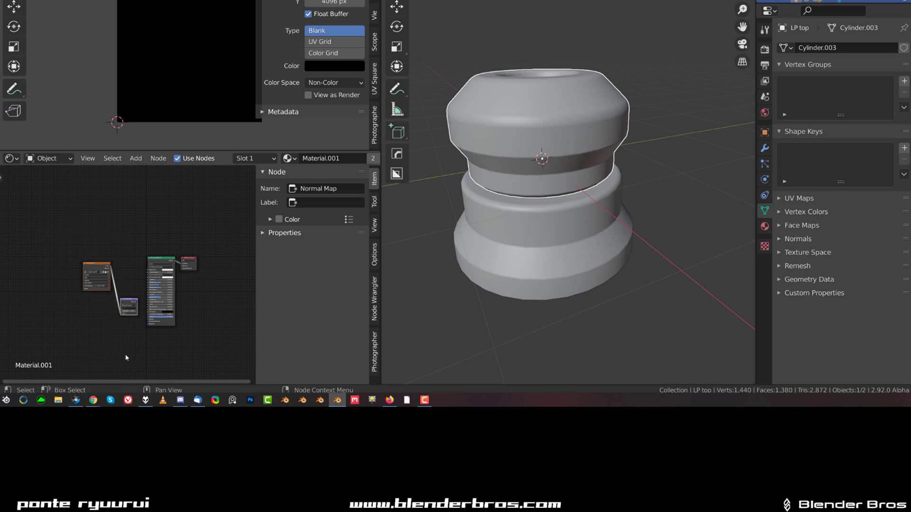
pyautogui.press('x')
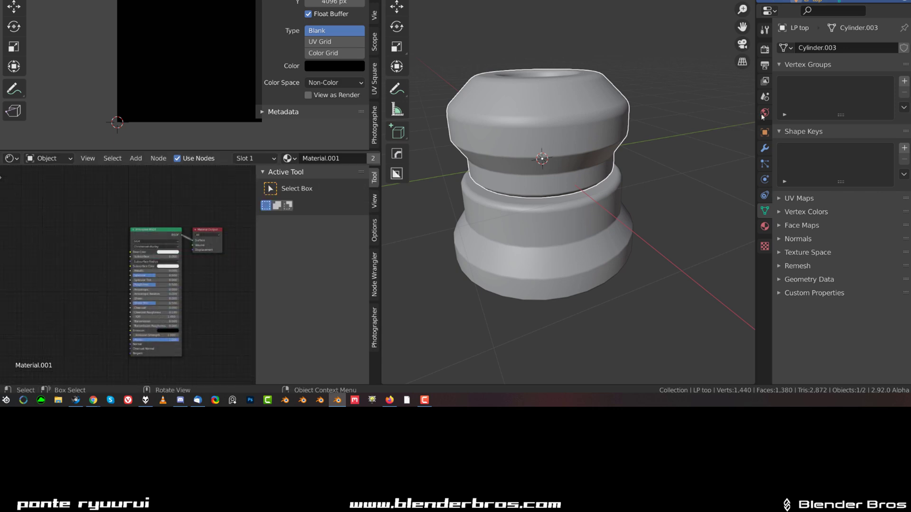
pyautogui.click(764, 226)
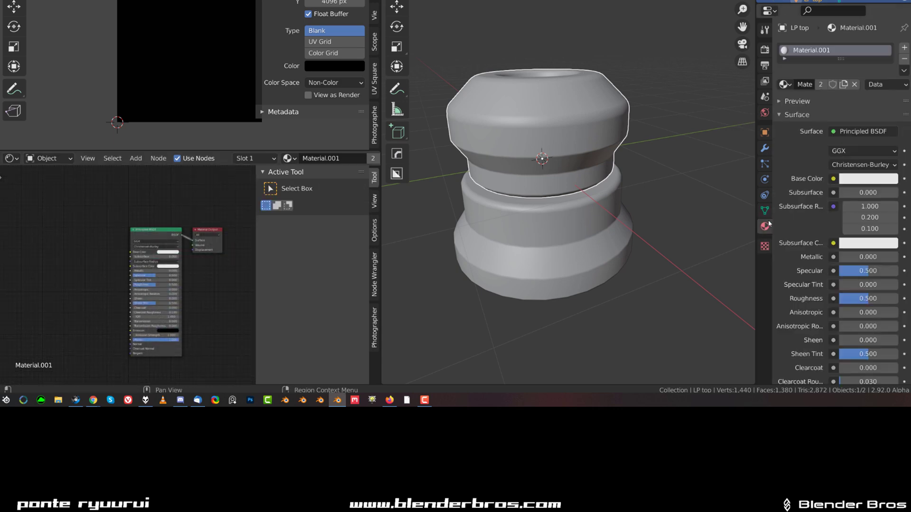
pyautogui.moveTo(100, 196); pyautogui.dragTo(232, 331)
pyautogui.press('x')
# Display the file's Orphan Data in the Outliner.
pyautogui.click(393, 0)
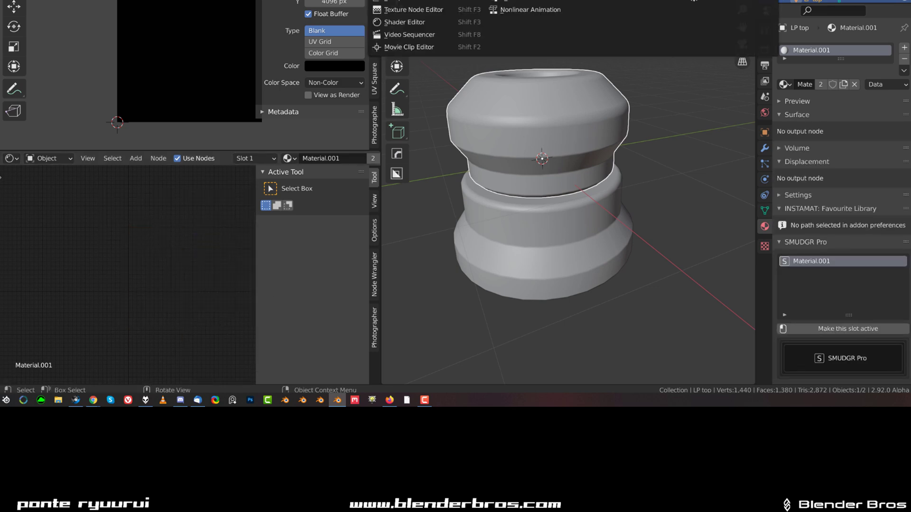
pyautogui.click(791, 0)
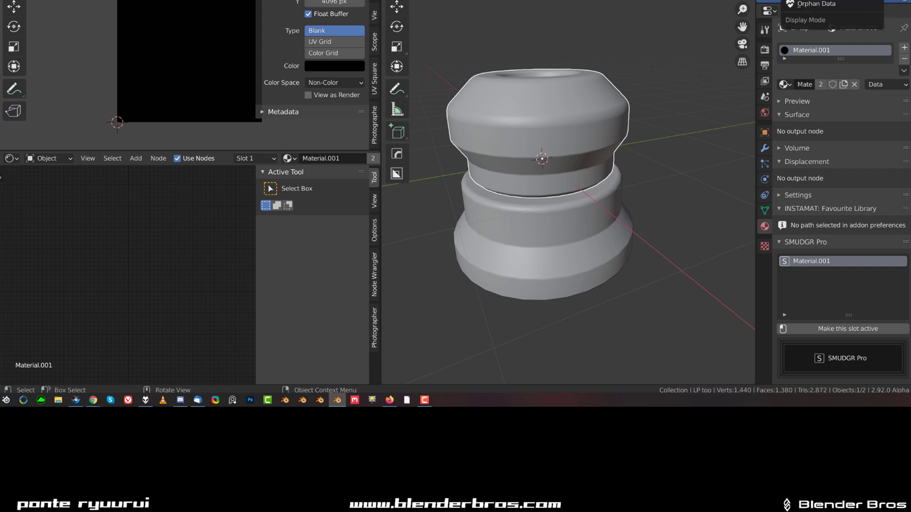
pyautogui.click(816, 4)
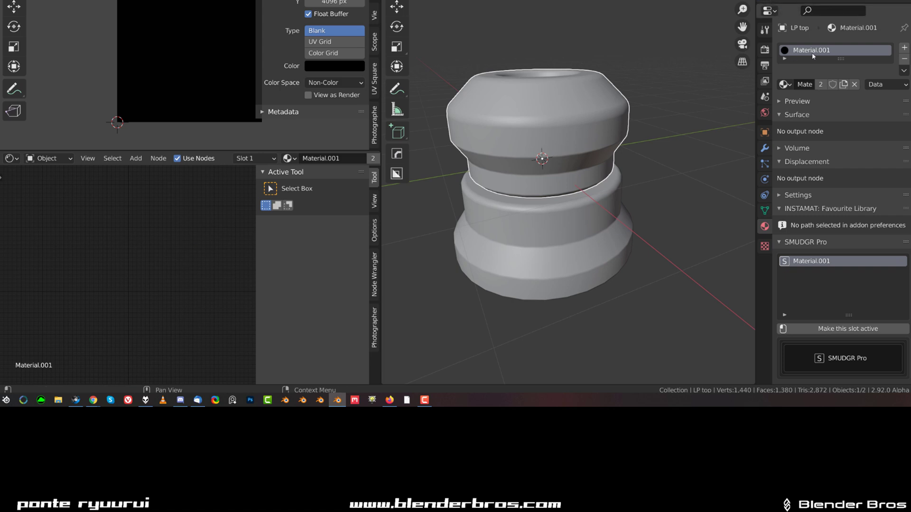
# Remove the Material.001 slot from LP top and create a new material on it.
pyautogui.click(905, 59)
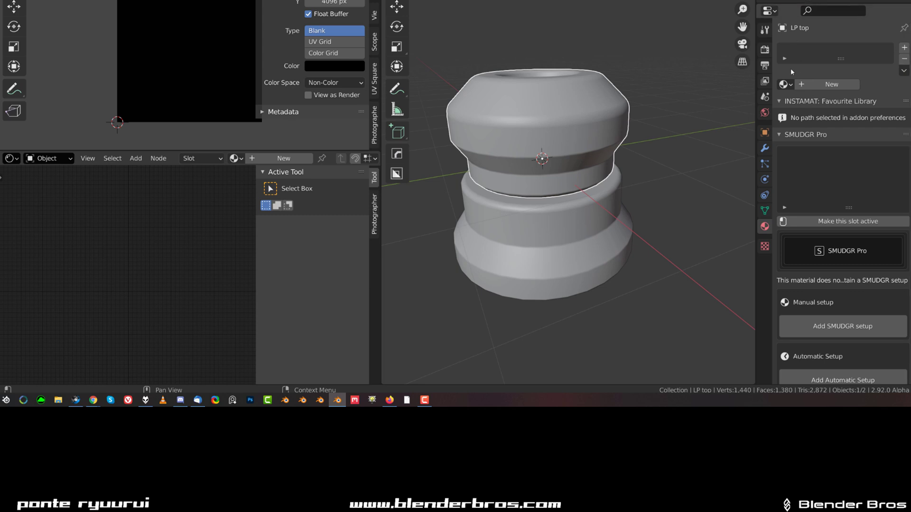
pyautogui.click(825, 84)
pyautogui.scroll(2, 176, 232)
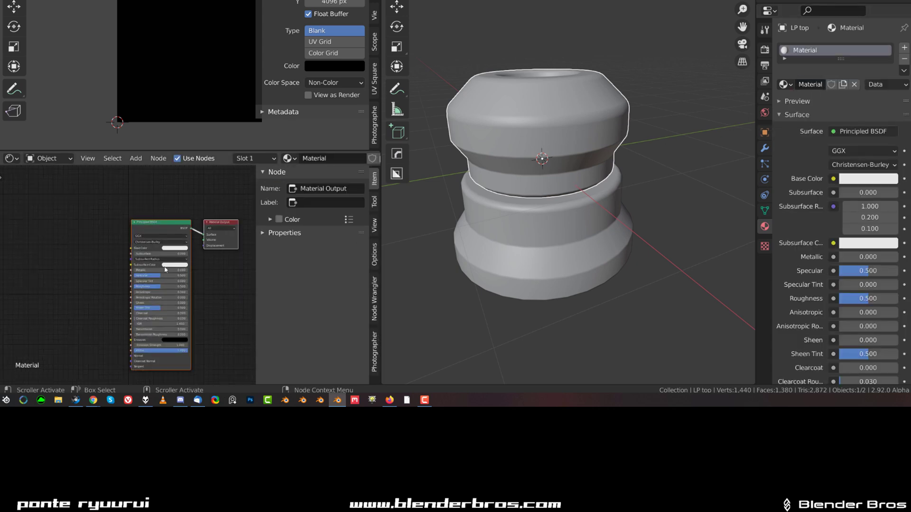
# Darken the material's Base Color to mid grey, set Metallic to 1.000 and show the viewport in Material Preview shading.
pyautogui.click(176, 237)
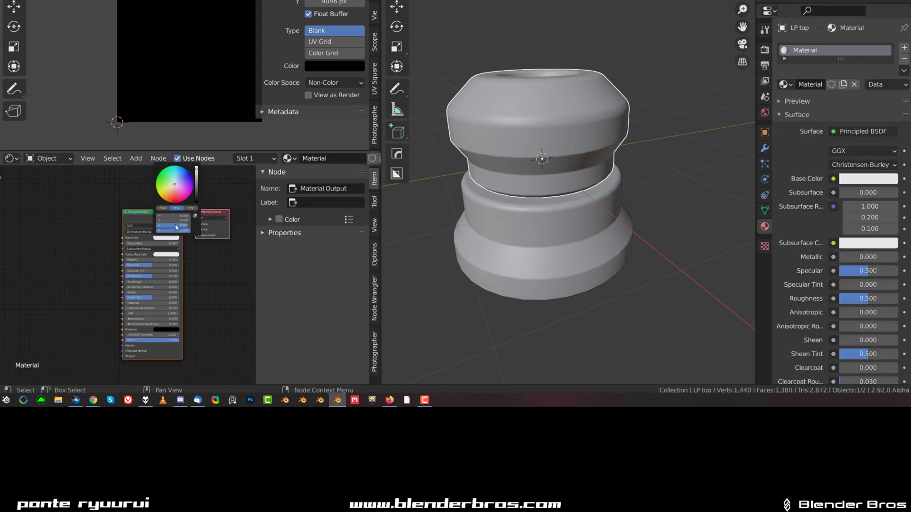
pyautogui.click(198, 183)
pyautogui.moveTo(843, 257); pyautogui.dragTo(896, 258)
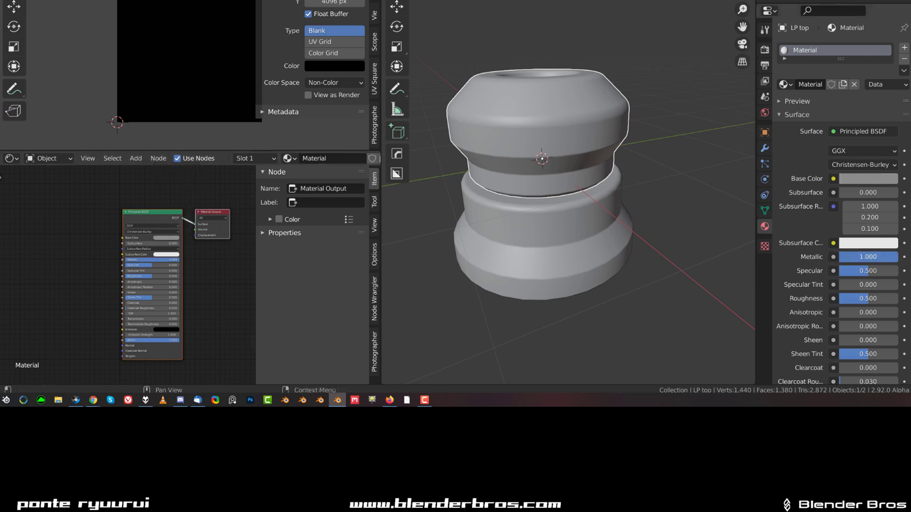
pyautogui.press('z')
pyautogui.click(538, 176)
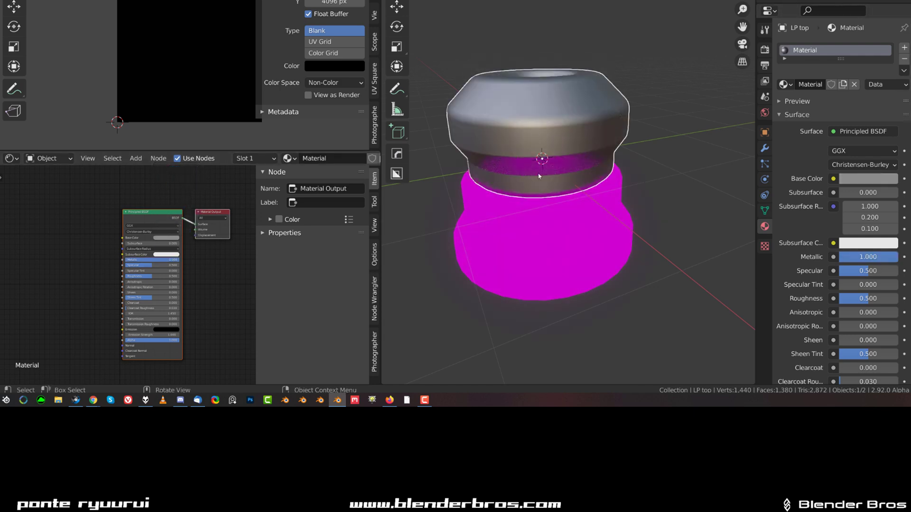
# Add the low-poly base to the selection and copy LP top's material onto it.
pyautogui.keyDown('shift'); pyautogui.click(524, 252); pyautogui.keyUp('shift')
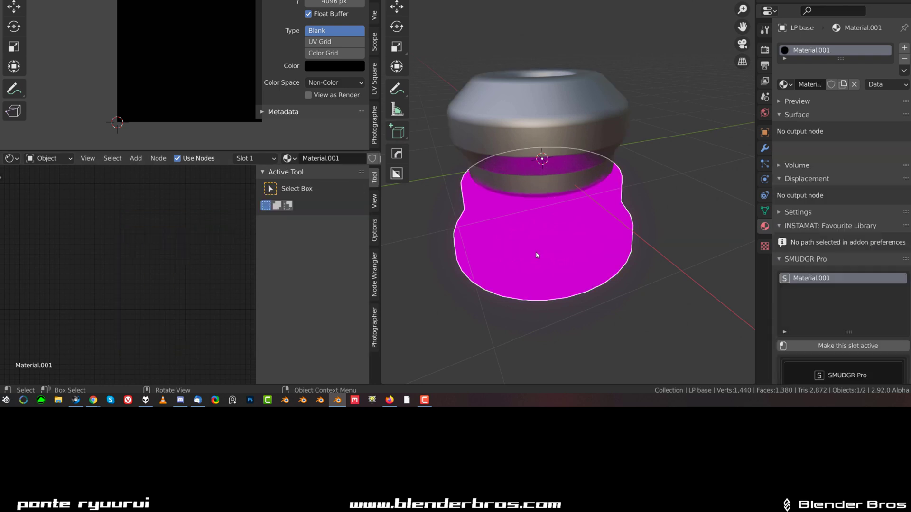
pyautogui.click(903, 71)
pyautogui.click(853, 95)
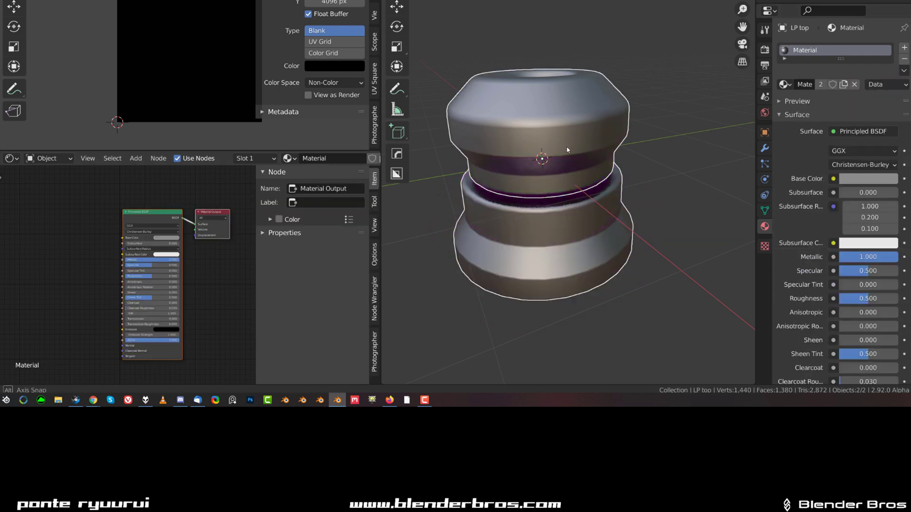
pyautogui.moveTo(545, 155); pyautogui.dragTo(575, 143, button='middle')
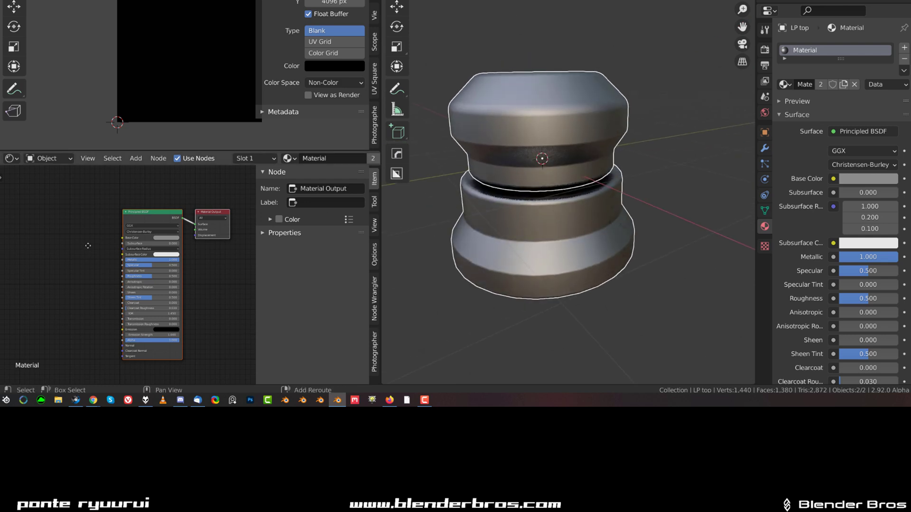
# Add an Image Texture node in front of the Principled BSDF node.
pyautogui.moveTo(87, 244); pyautogui.dragTo(116, 237, button='middle')
pyautogui.hotkey('shift', 'a')
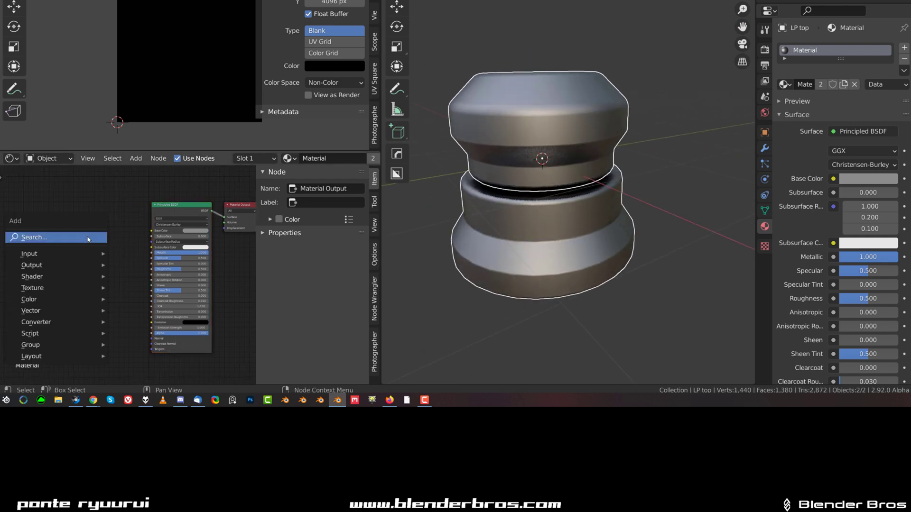
pyautogui.moveTo(88, 288)
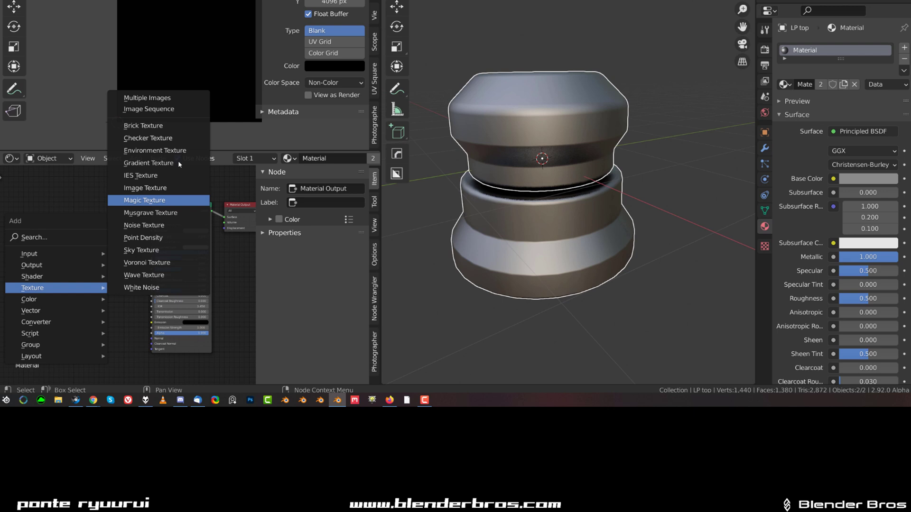
pyautogui.press('Escape')
pyautogui.hotkey('shift', 'a')
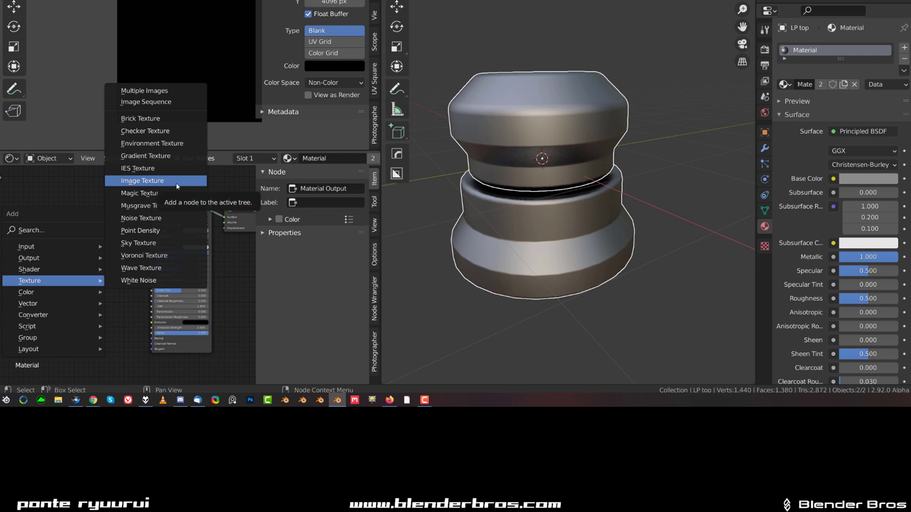
pyautogui.click(176, 181)
pyautogui.click(24, 306)
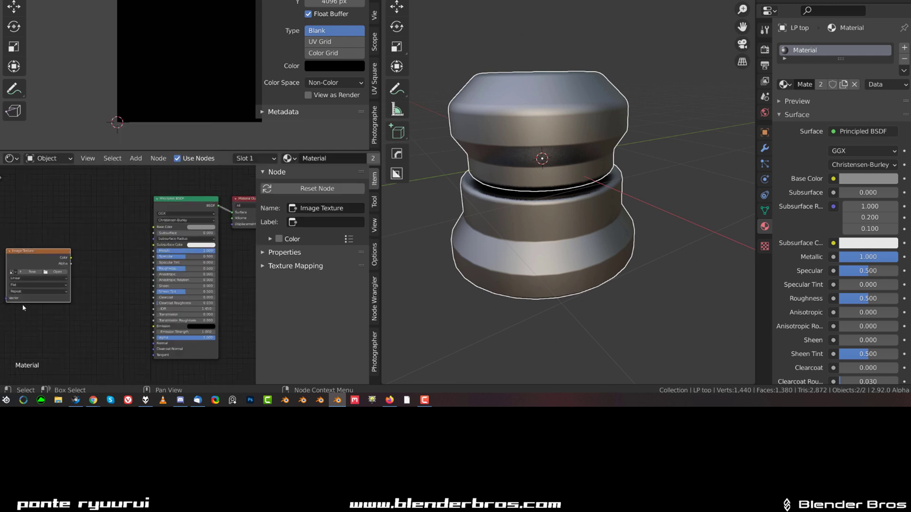
# Assign the B YT image to the Image Texture node.
pyautogui.press('KP_Decimal')
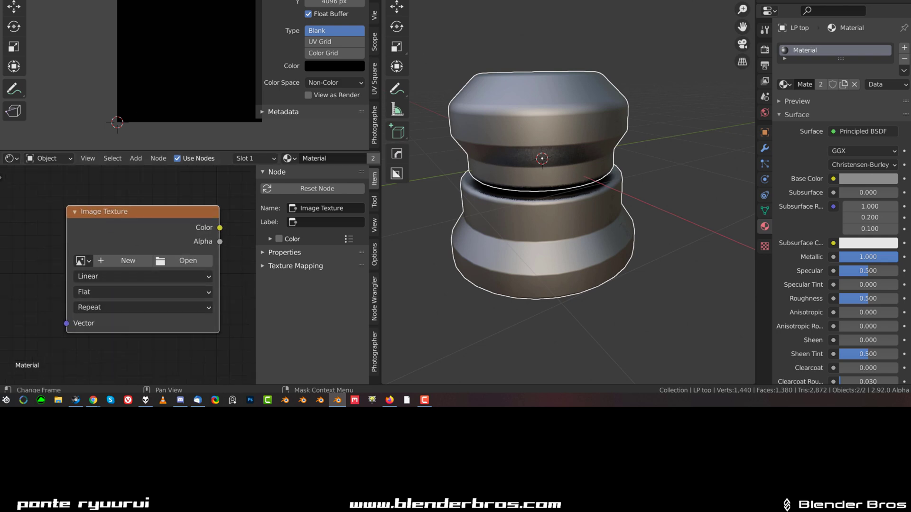
pyautogui.click(80, 260)
pyautogui.click(105, 144)
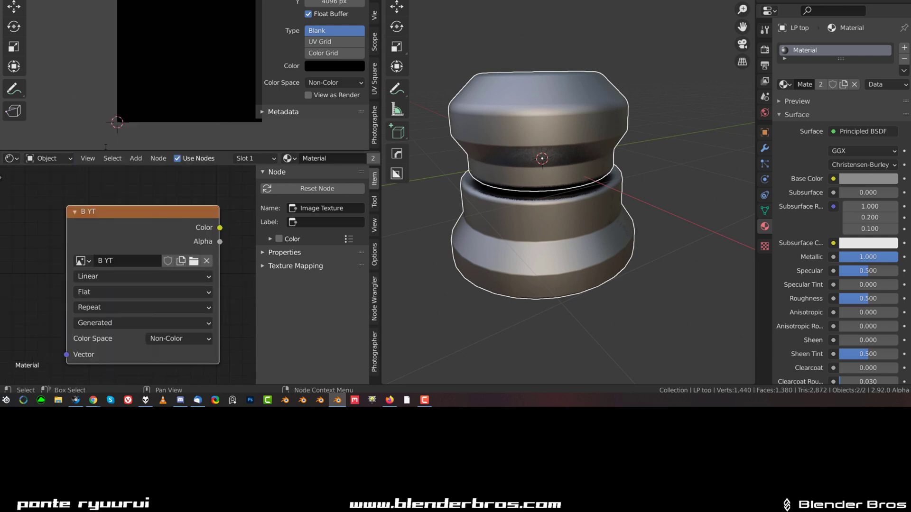
pyautogui.scroll(-3, 140, 269)
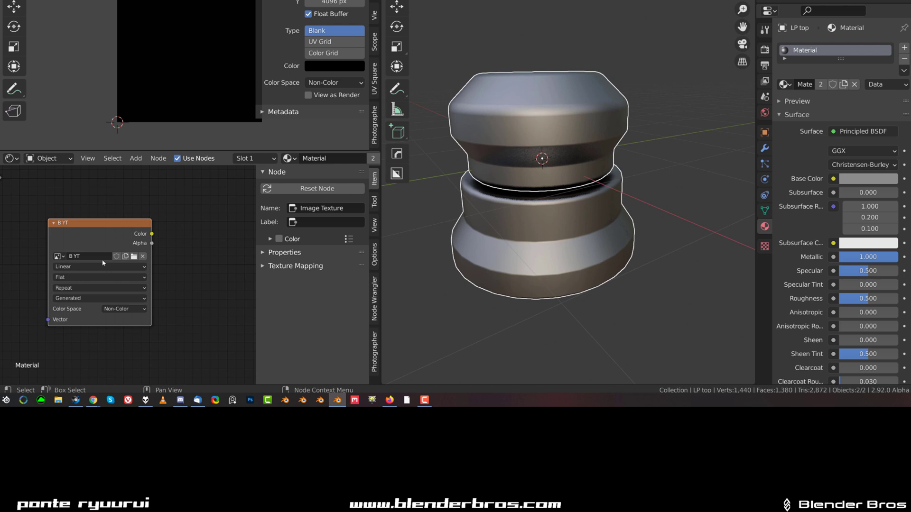
pyautogui.scroll(1, 128, 274)
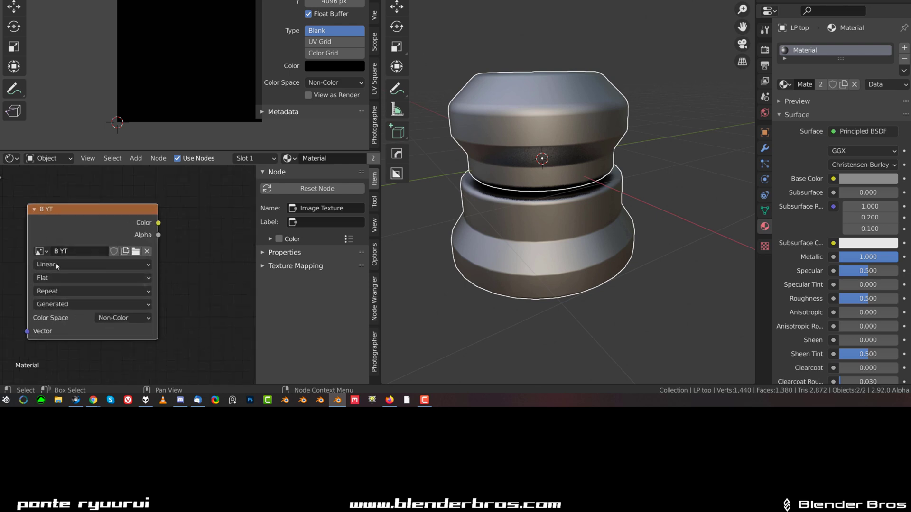
pyautogui.scroll(-4, 117, 252)
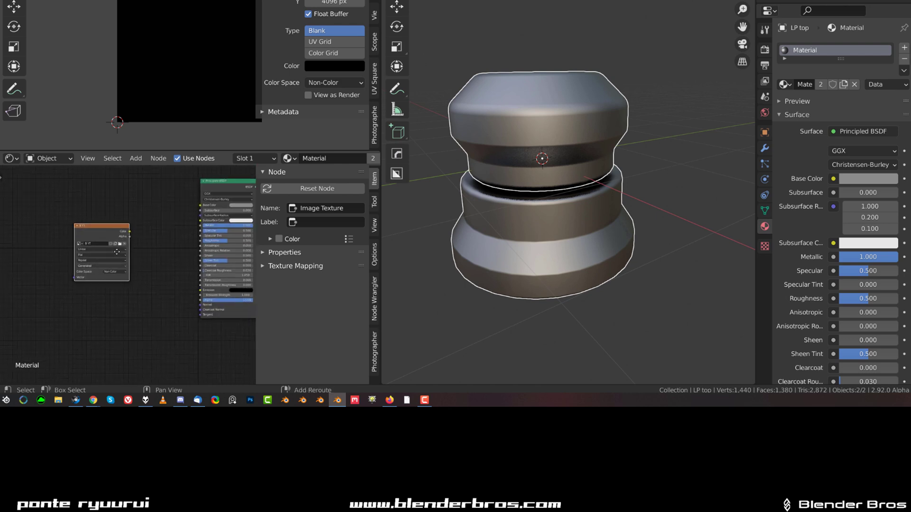
# Add a Normal Map node between the image node and the Principled BSDF, and move the image node farther away from it.
pyautogui.moveTo(117, 252); pyautogui.dragTo(88, 218, button='middle')
pyautogui.click(95, 276)
pyautogui.hotkey('shift', 'a')
pyautogui.moveTo(95, 276)
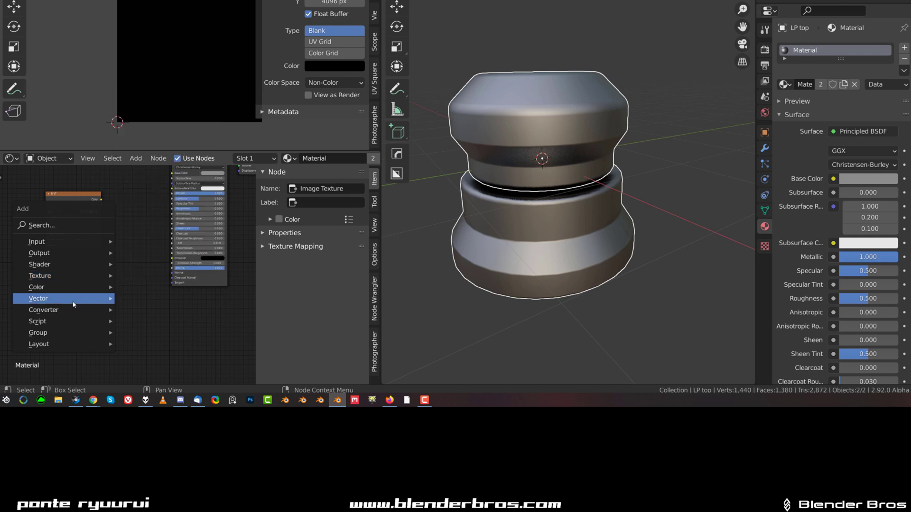
pyautogui.moveTo(95, 298)
pyautogui.click(164, 247)
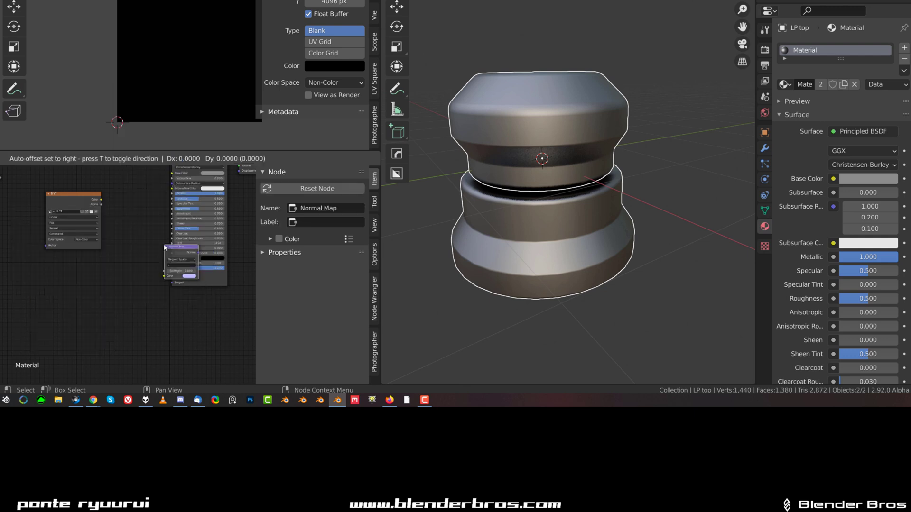
pyautogui.click(128, 250)
pyautogui.moveTo(78, 194); pyautogui.dragTo(44, 194)
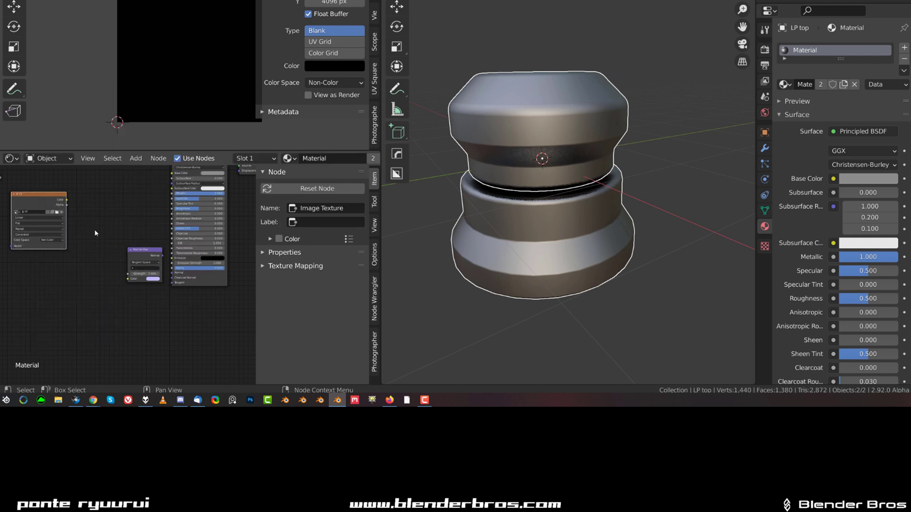
# Move the Normal Map node next to the image node and link the image's Color output to its Color input.
pyautogui.moveTo(138, 259); pyautogui.dragTo(87, 219)
pyautogui.scroll(2, 49, 170)
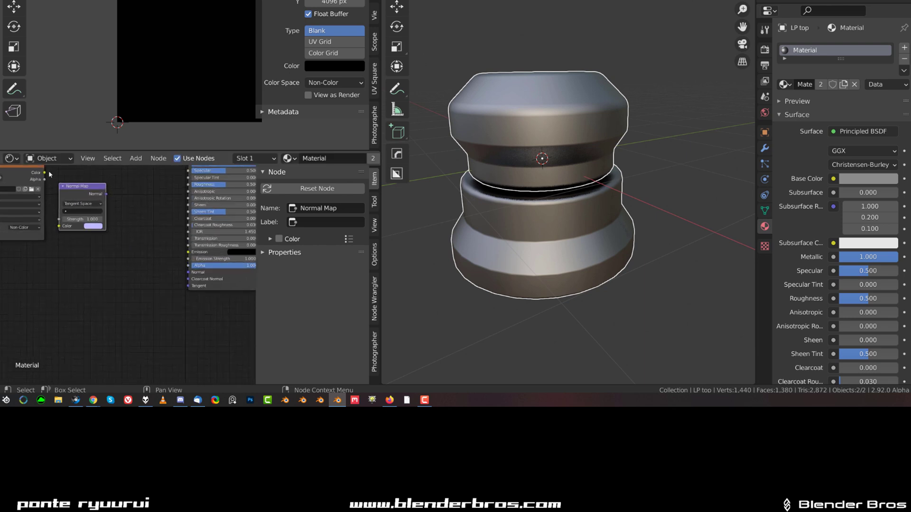
pyautogui.moveTo(44, 173); pyautogui.dragTo(71, 226)
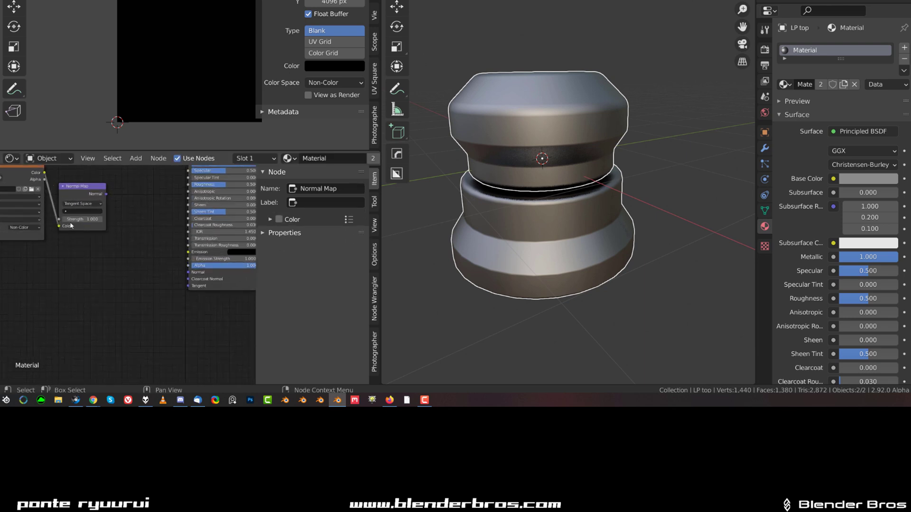
# Link the Normal Map's Normal output to the Principled BSDF's Normal input, and cut that link again.
pyautogui.moveTo(106, 194); pyautogui.dragTo(145, 225)
pyautogui.moveTo(99, 195); pyautogui.dragTo(189, 273)
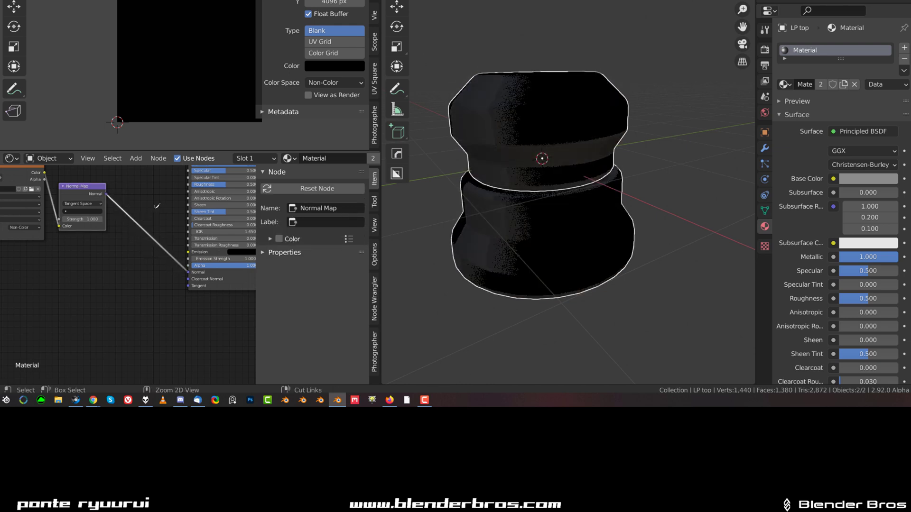
pyautogui.keyDown('ctrl'); pyautogui.moveTo(156, 205); pyautogui.dragTo(134, 242, button='right'); pyautogui.keyUp('ctrl')
# Move the Normal Map node away from the image node, closer to the Principled BSDF.
pyautogui.scroll(-4, 142, 241)
pyautogui.keyDown('shift'); pyautogui.moveTo(126, 235); pyautogui.dragTo(143, 262, button='middle'); pyautogui.keyUp('shift')
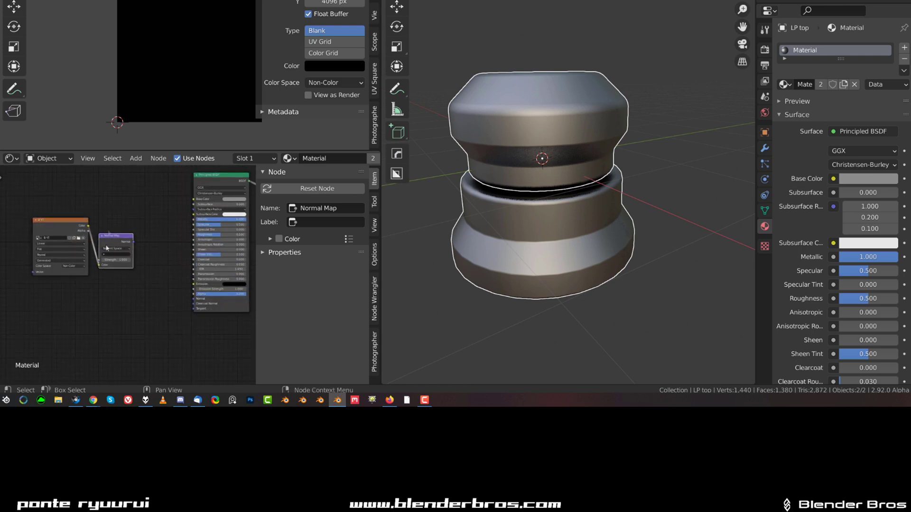
pyautogui.moveTo(118, 238); pyautogui.dragTo(149, 260)
# Show the scene's objects in the Outliner and make HP base the active object.
pyautogui.moveTo(577, 157); pyautogui.dragTo(554, 160, button='middle')
pyautogui.click(553, 160)
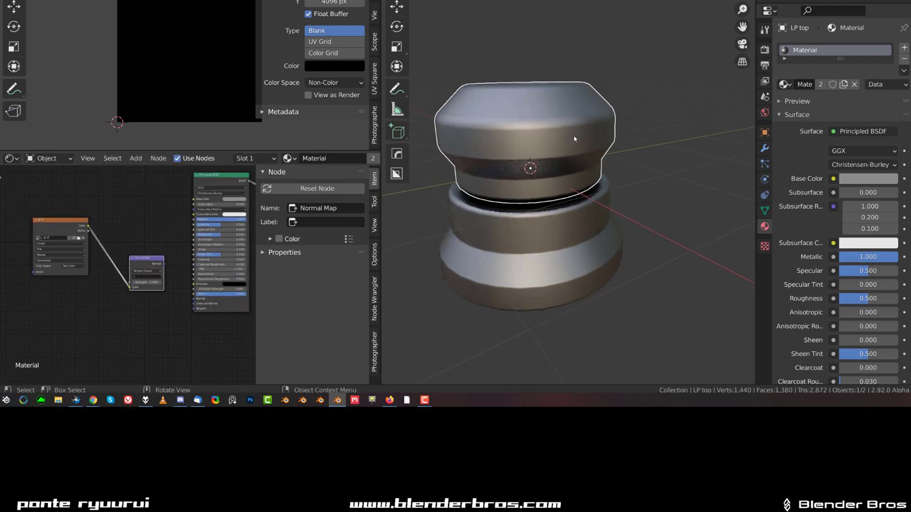
pyautogui.click(767, 10)
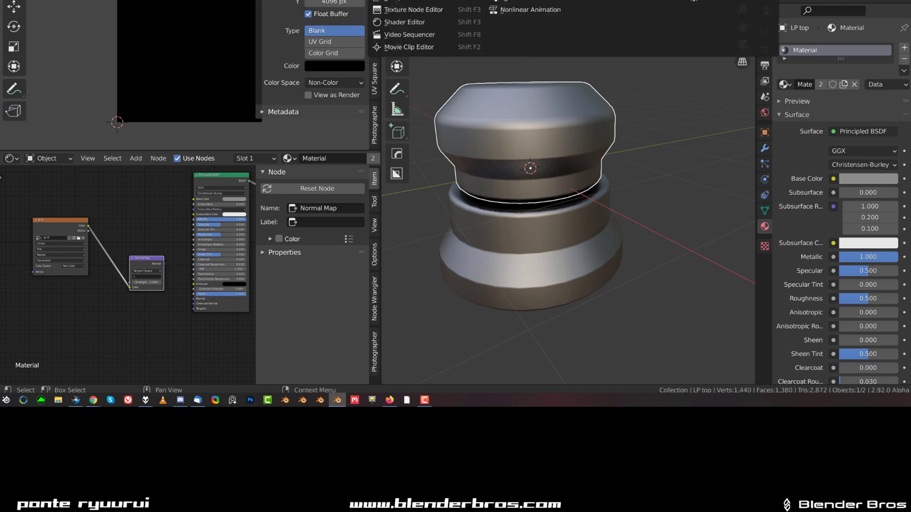
pyautogui.click(694, 3)
pyautogui.click(788, 11)
pyautogui.click(807, 4)
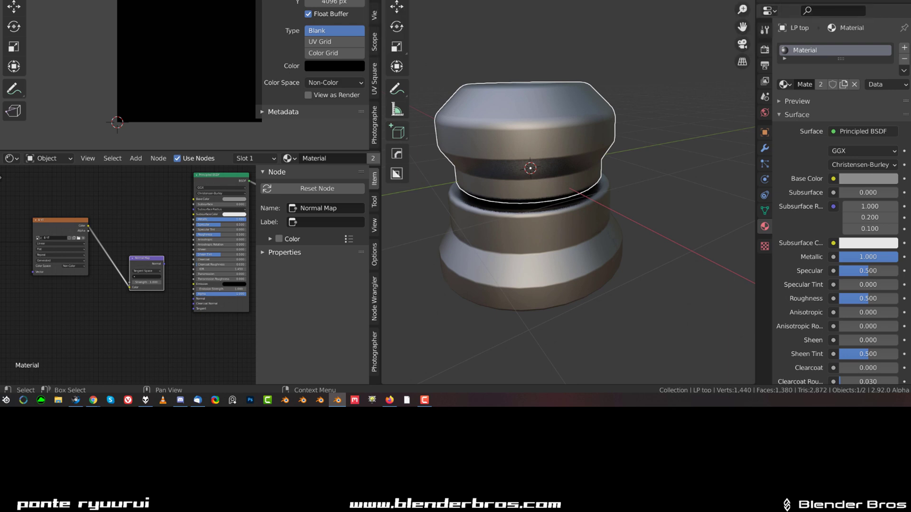
pyautogui.click(789, 1)
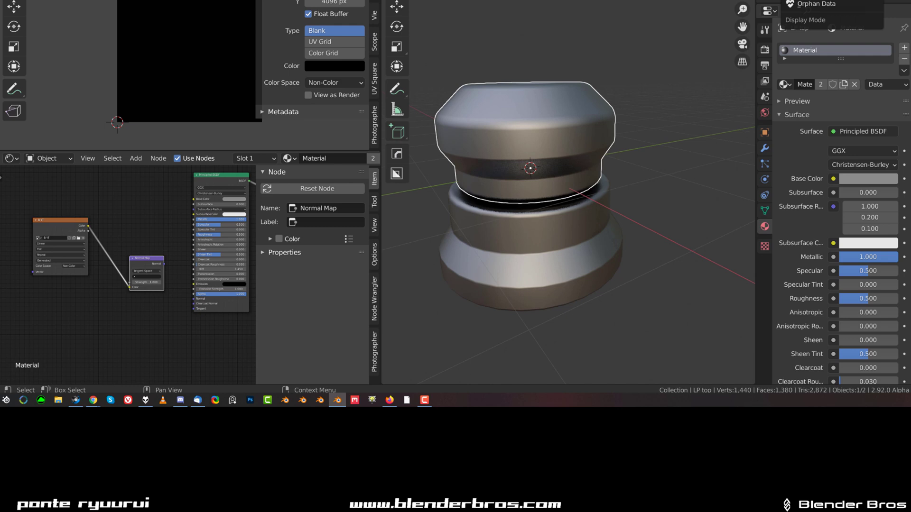
pyautogui.click(808, 0)
pyautogui.click(807, 0)
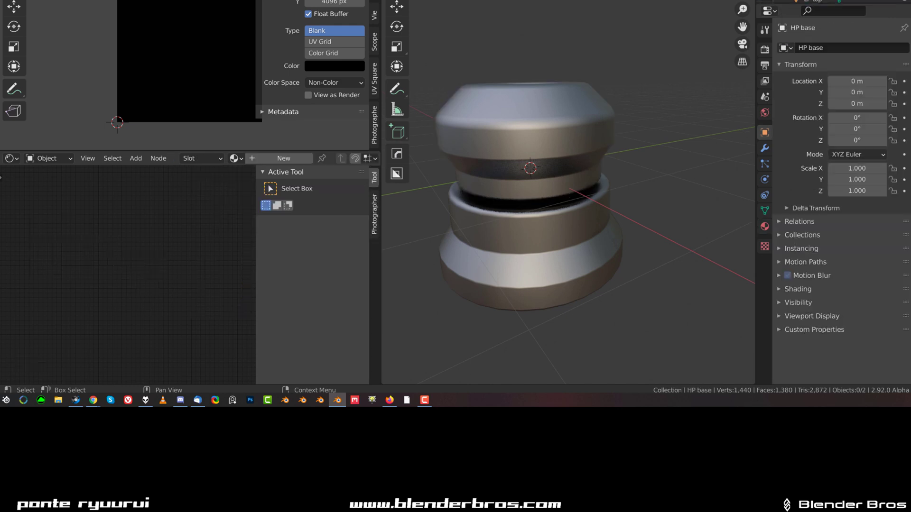
# Enlarge the Outliner to hide LP top and make HP base visible in the viewport.
pyautogui.moveTo(791, 4); pyautogui.dragTo(790, 76)
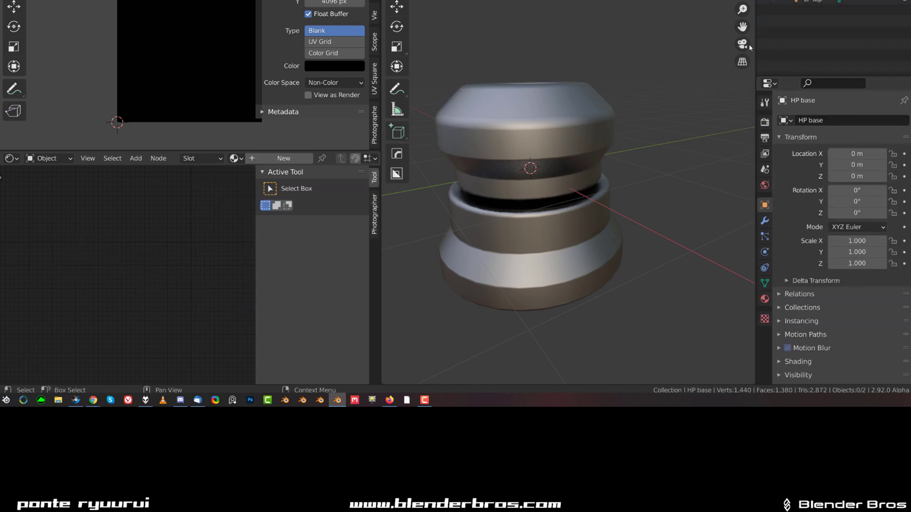
pyautogui.click(908, 2)
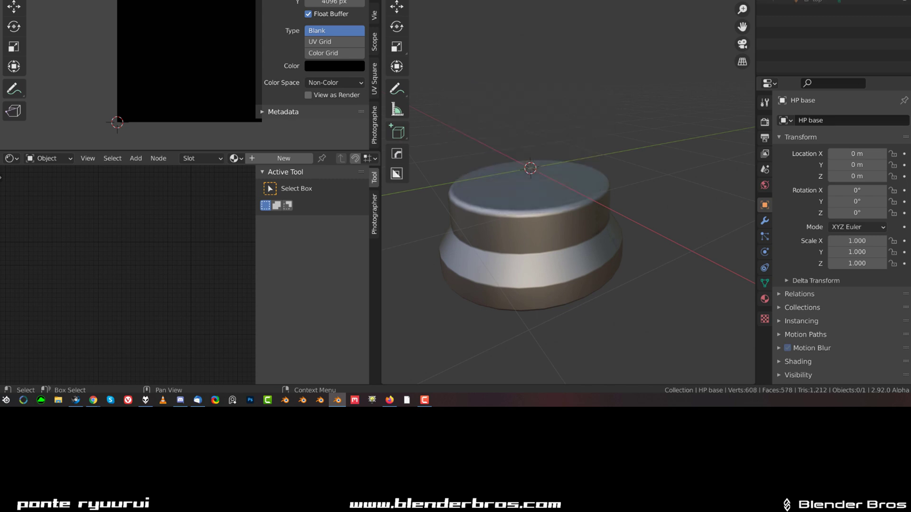
pyautogui.click(905, 1)
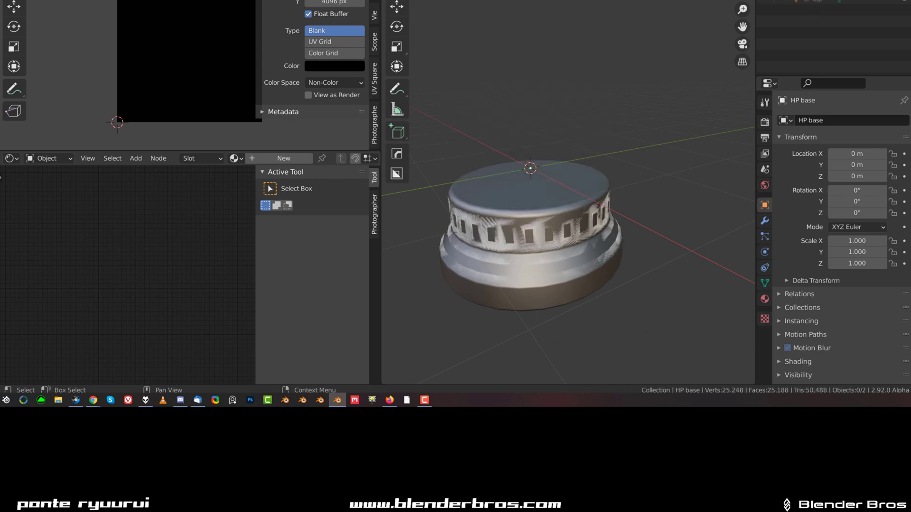
# Select HP base in the viewport and add LP base to the selection as the active object.
pyautogui.moveTo(545, 176); pyautogui.dragTo(509, 158, button='middle')
pyautogui.moveTo(516, 192); pyautogui.dragTo(572, 252, button='middle')
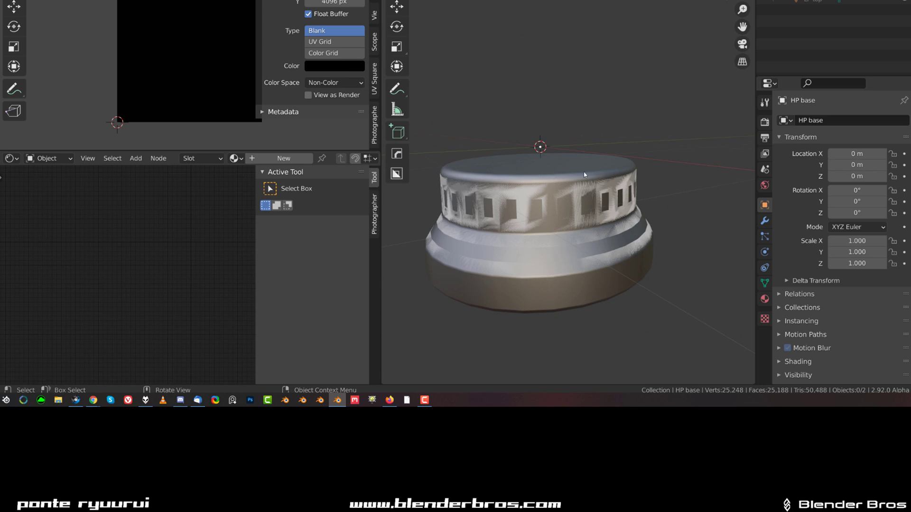
pyautogui.click(583, 202)
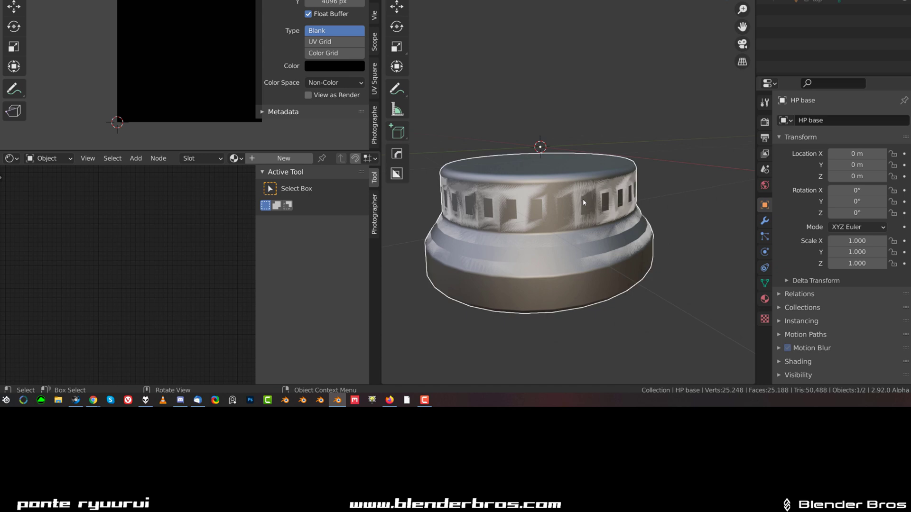
pyautogui.moveTo(584, 203)
pyautogui.mouseDown(button='middle')
pyautogui.moveTo(578, 265)
pyautogui.moveTo(569, 198)
pyautogui.moveTo(575, 205)
pyautogui.moveTo(540, 173)
pyautogui.mouseUp(button='middle')
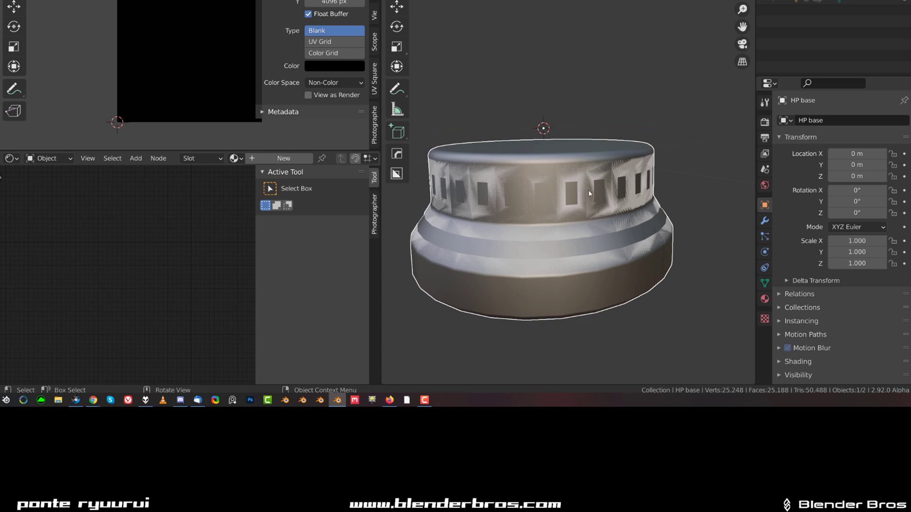
pyautogui.moveTo(590, 229); pyautogui.dragTo(562, 230, button='middle')
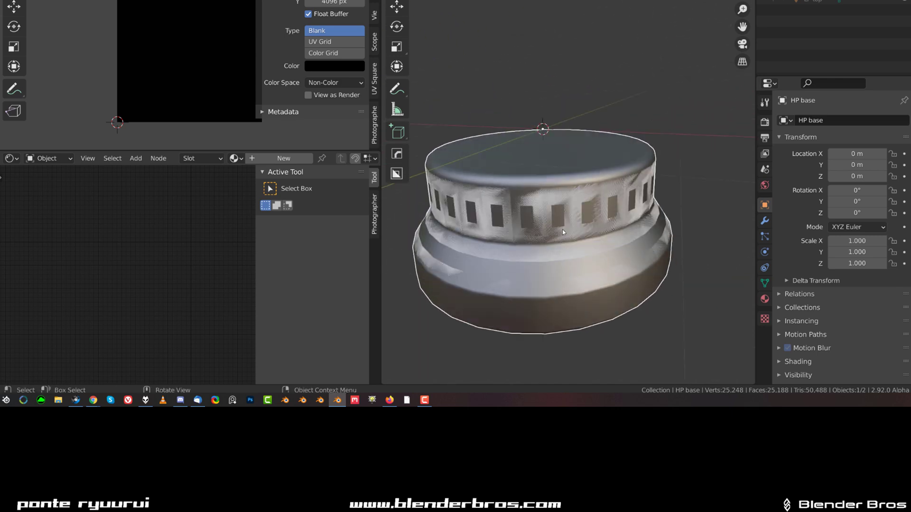
pyautogui.scroll(-2, 553, 221)
pyautogui.press('shift')
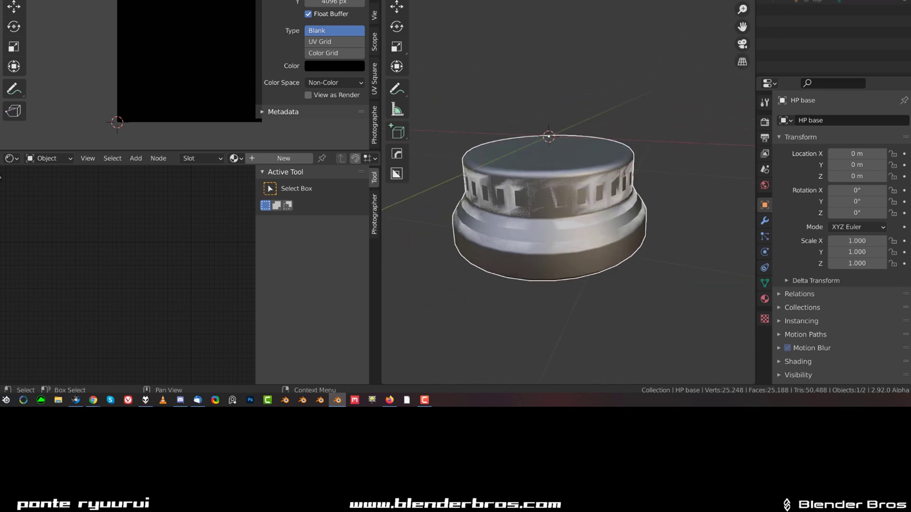
pyautogui.moveTo(686, 60); pyautogui.dragTo(594, 180, button='middle')
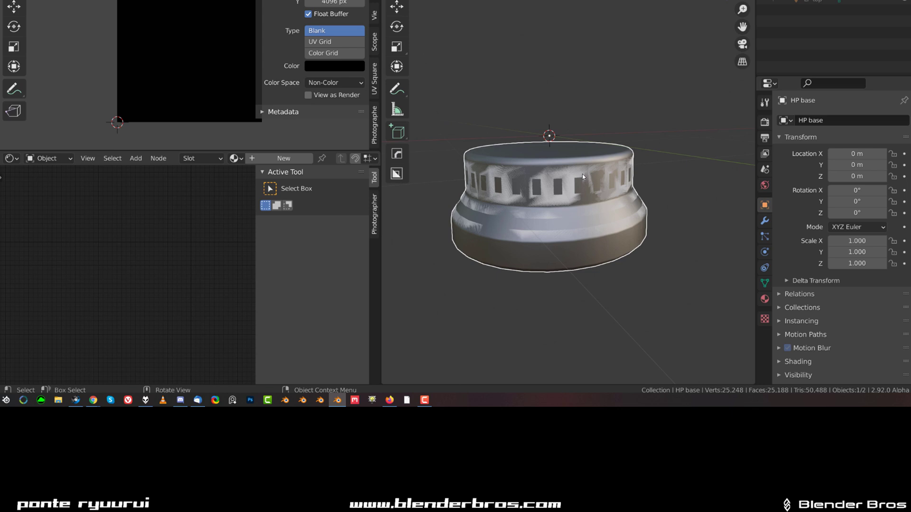
pyautogui.scroll(1, 585, 172)
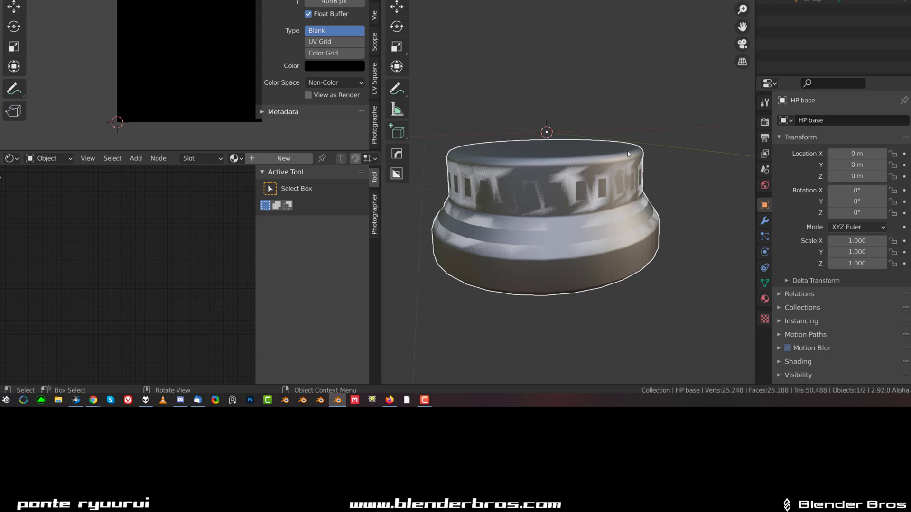
pyautogui.moveTo(585, 142); pyautogui.dragTo(619, 178, button='middle')
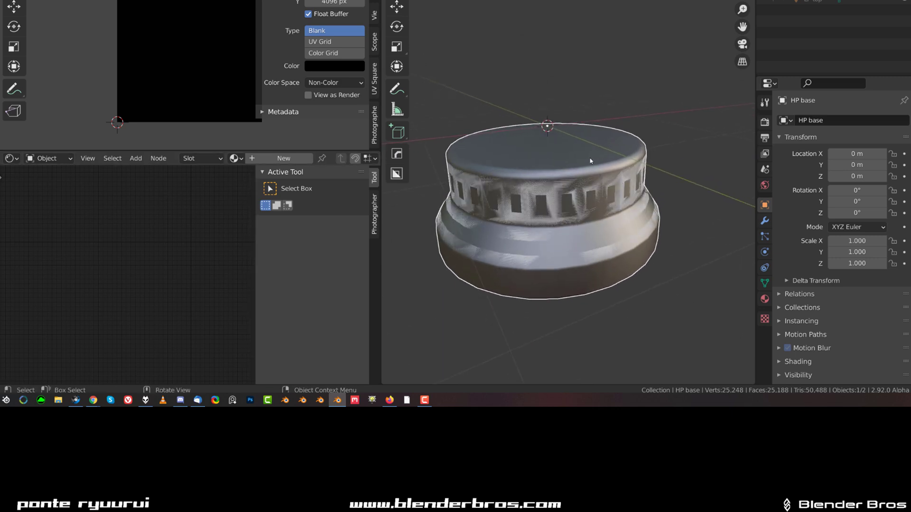
pyautogui.keyDown('ctrl'); pyautogui.click(814, 1); pyautogui.keyUp('ctrl')
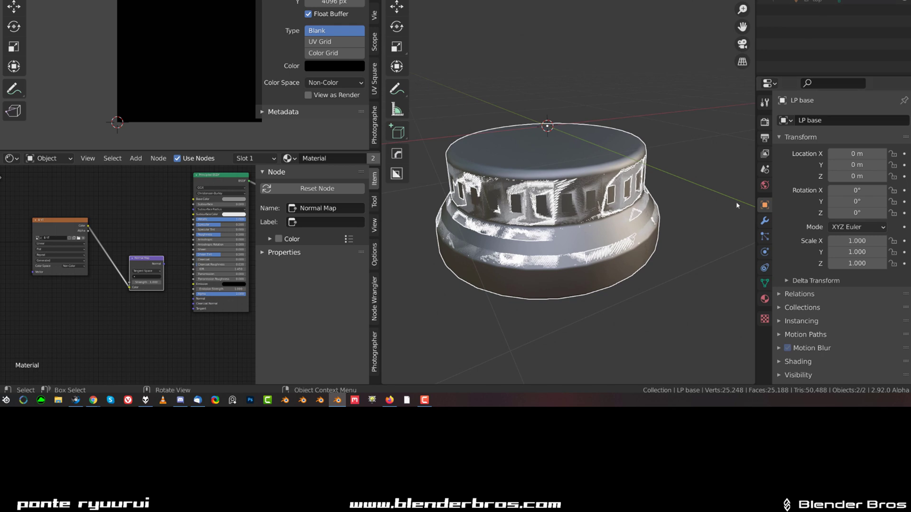
# Set the Cycles render samples to 1 in the scene's render settings.
pyautogui.click(765, 299)
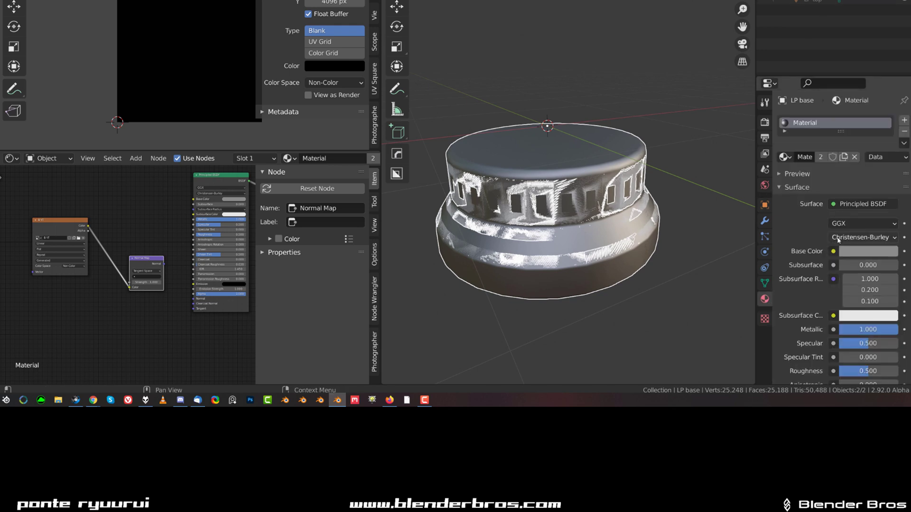
pyautogui.click(764, 122)
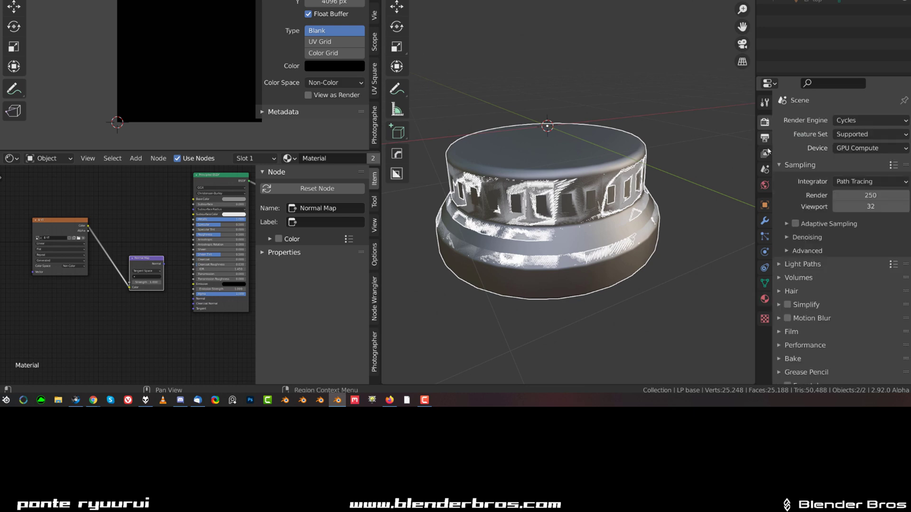
pyautogui.doubleClick(870, 195)
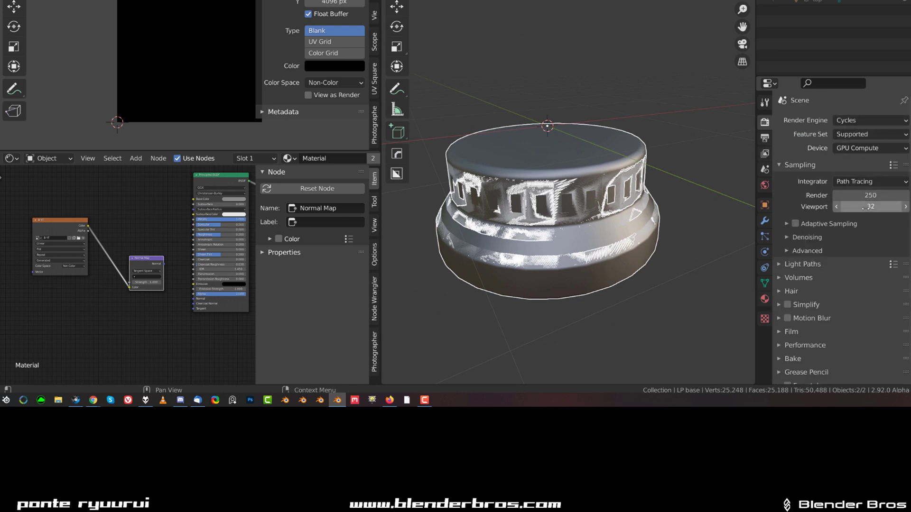
pyautogui.write('1')
pyautogui.press('Return')
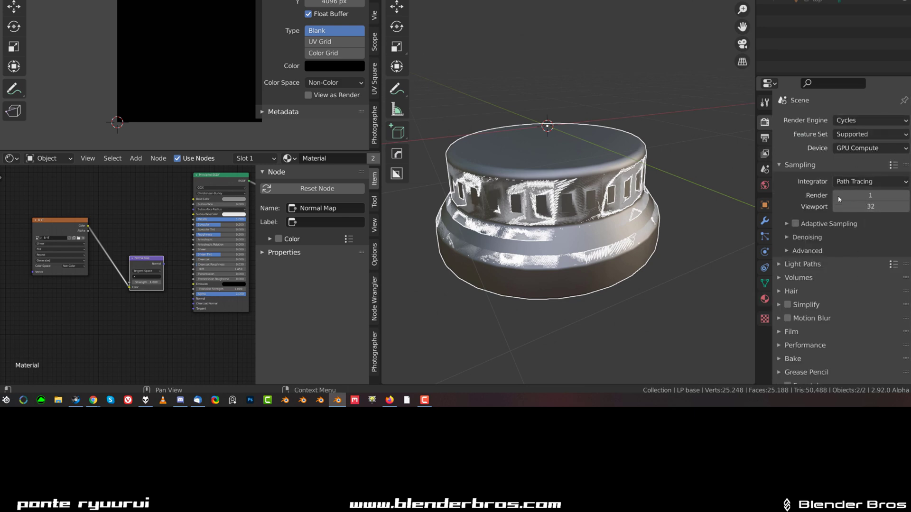
# Expand the Bake settings and set the bake type to Normal.
pyautogui.scroll(-1, 841, 240)
pyautogui.scroll(-1, 841, 238)
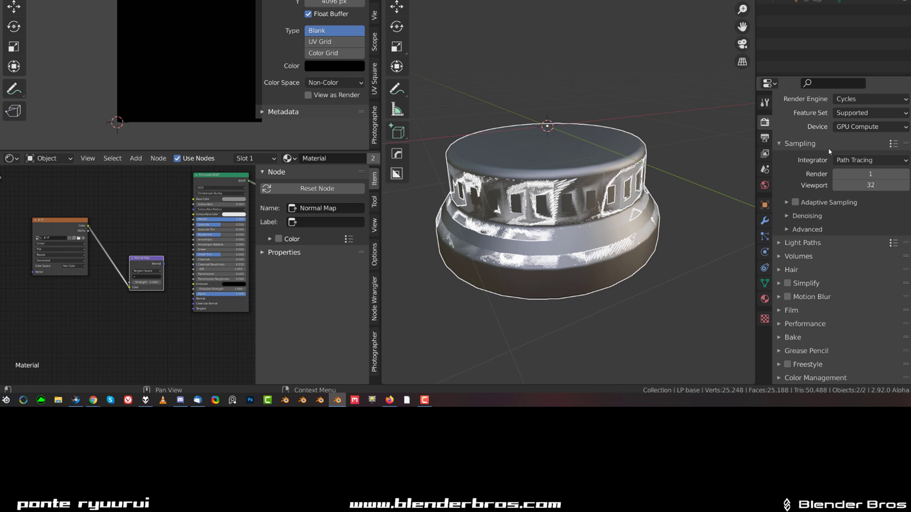
pyautogui.scroll(1, 820, 256)
pyautogui.scroll(-1, 820, 256)
pyautogui.click(784, 337)
pyautogui.scroll(-6, 831, 264)
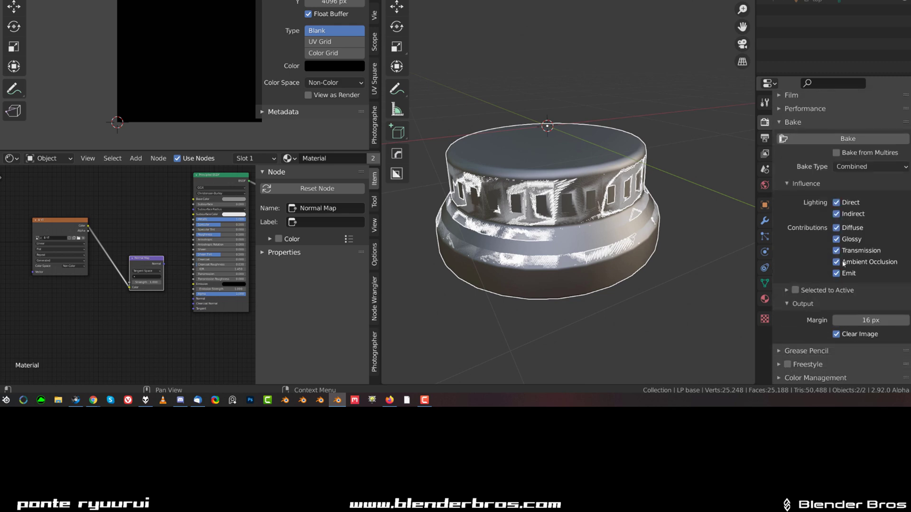
pyautogui.click(868, 166)
pyautogui.click(876, 229)
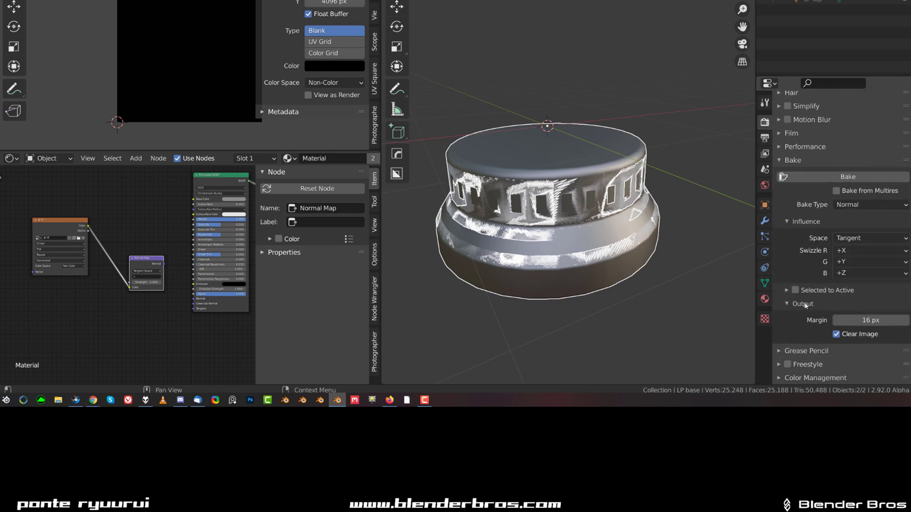
# Enable Selected to Active for the bake and set its extrusion to 0.01 m.
pyautogui.click(789, 289)
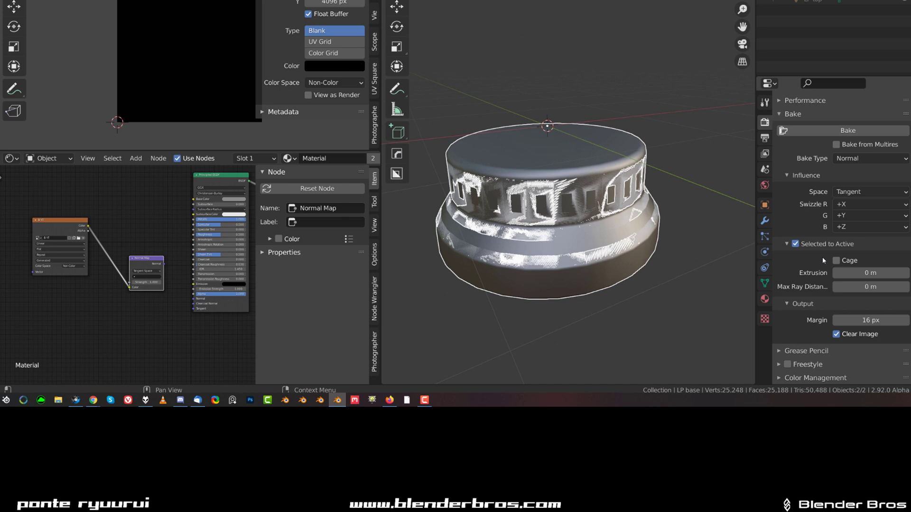
pyautogui.click(866, 275)
pyautogui.write('0.01')
pyautogui.press('Return')
# Select LP base alone, duplicate it in place and open the duplicate's mesh for editing.
pyautogui.click(643, 247)
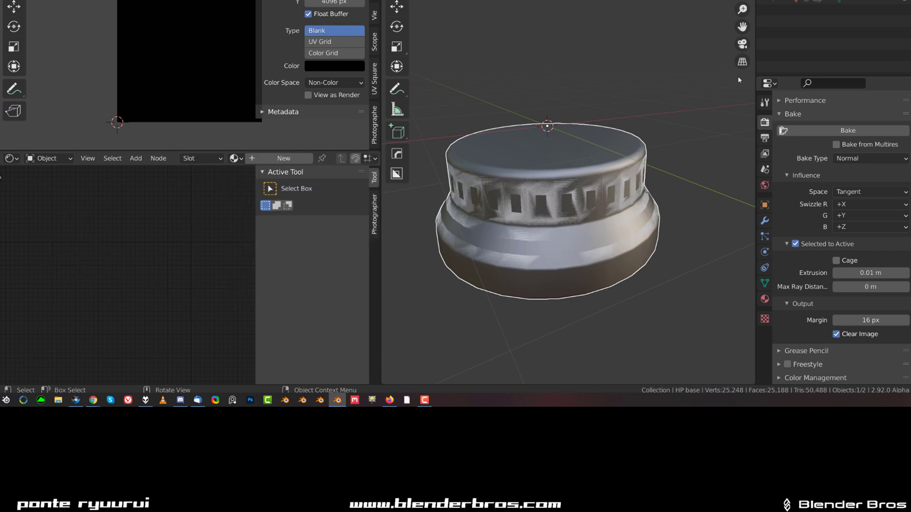
pyautogui.click(807, 1)
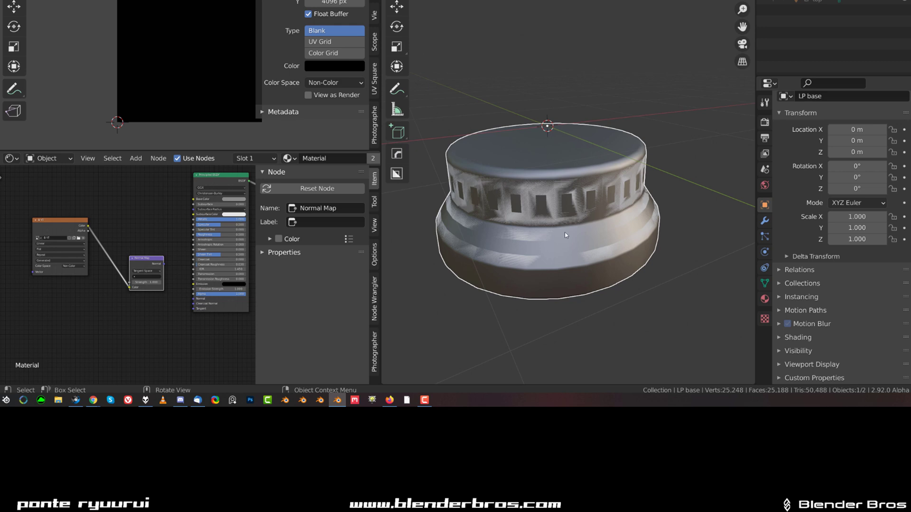
pyautogui.hotkey('shift', 'd')
pyautogui.press('Escape')
pyautogui.press('Tab')
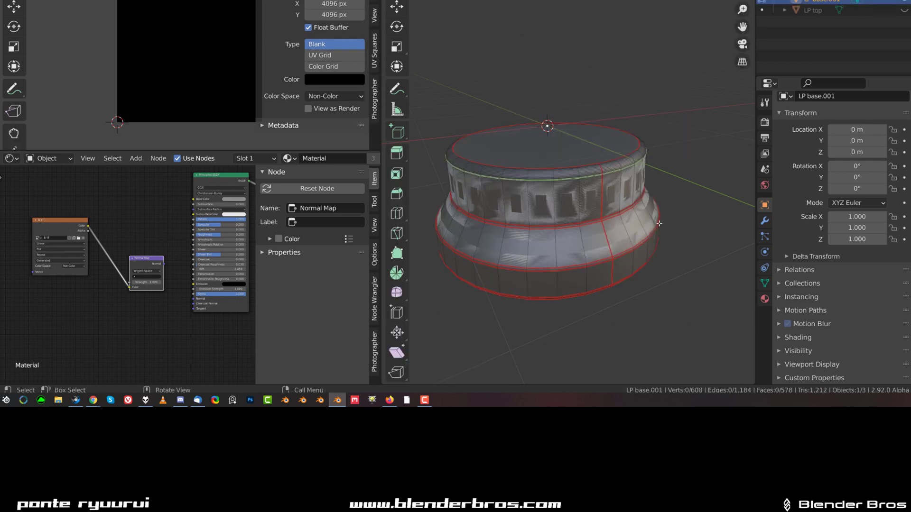
# Fatten the duplicate's entire mesh slightly along its normals to preview the bake extrusion, and delete the duplicate.
pyautogui.press('a')
pyautogui.hotkey('alt', 's')
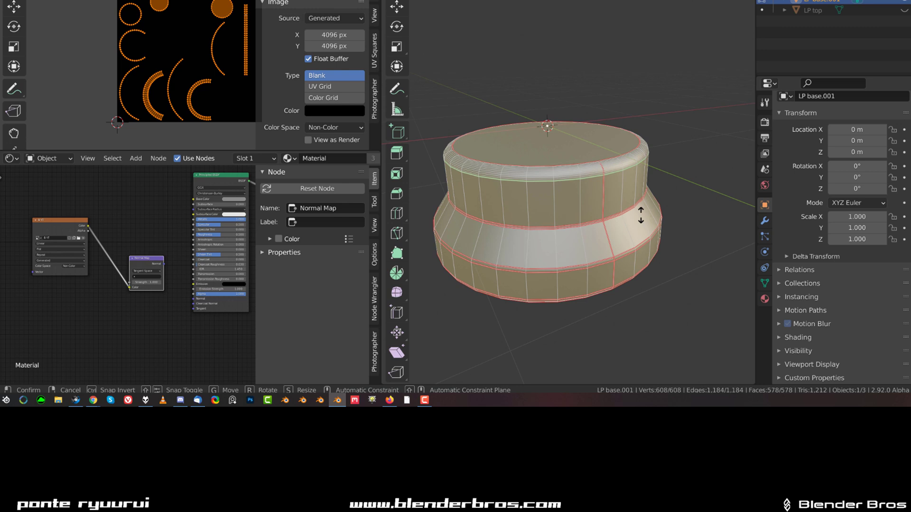
pyautogui.click(641, 215)
pyautogui.press('Tab')
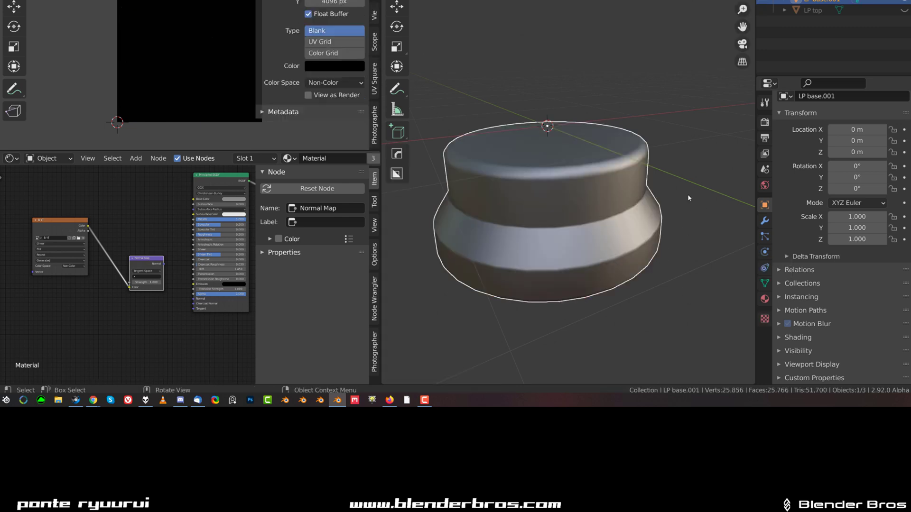
pyautogui.press('x')
pyautogui.click(690, 192)
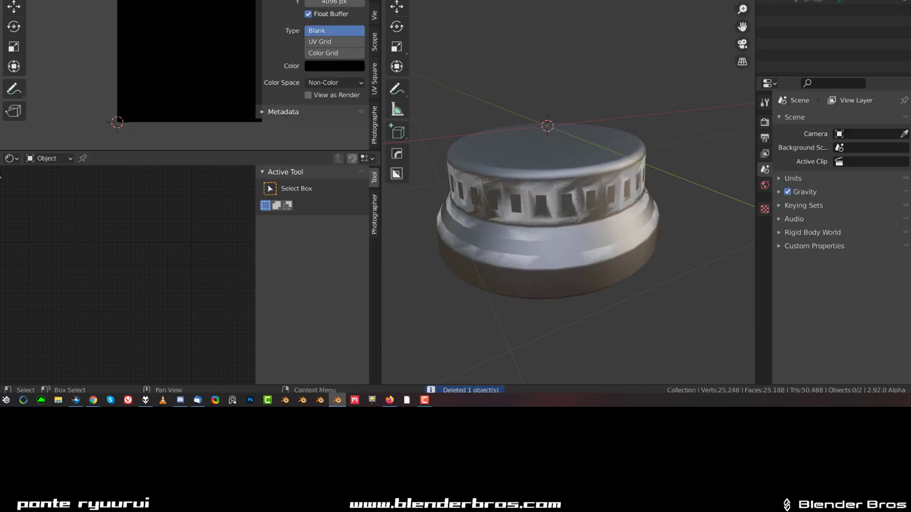
# Select HP base together with LP base as the active object, and bring up the bake settings.
pyautogui.click(814, 1)
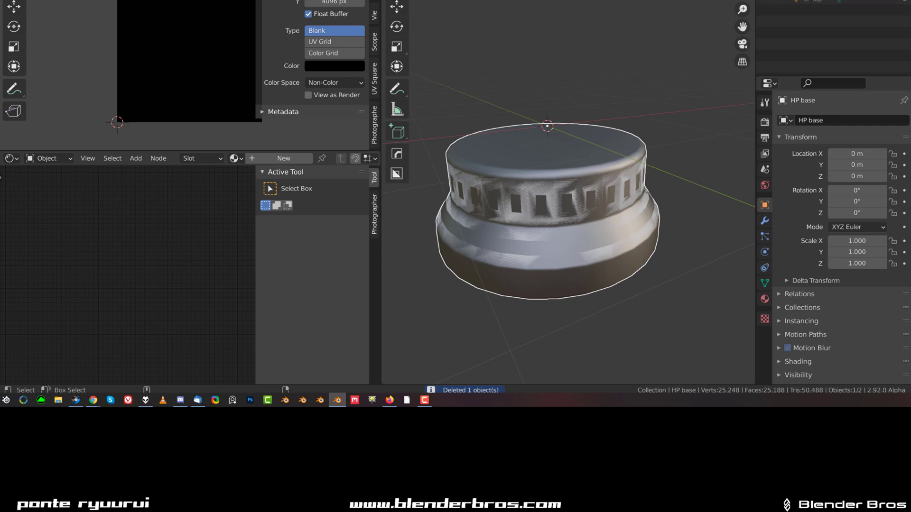
pyautogui.keyDown('ctrl'); pyautogui.click(813, 0); pyautogui.keyUp('ctrl')
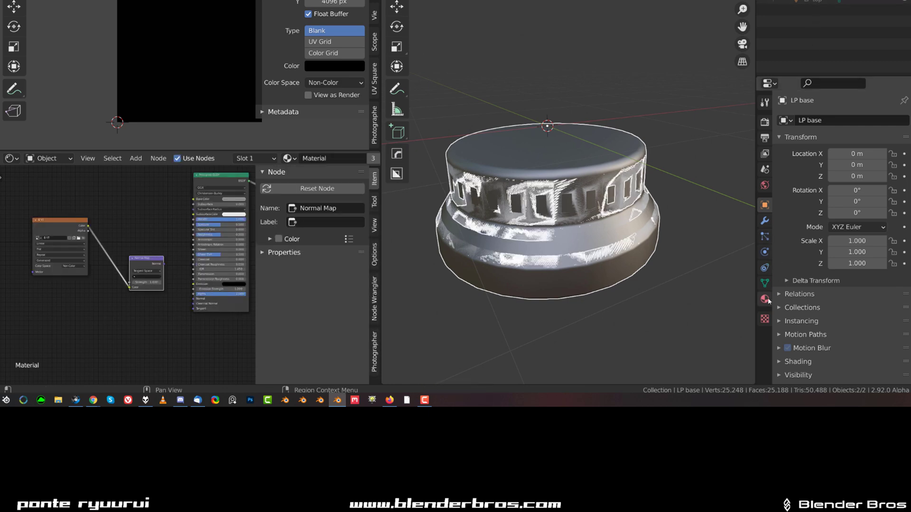
pyautogui.click(765, 122)
pyautogui.scroll(-10, 850, 266)
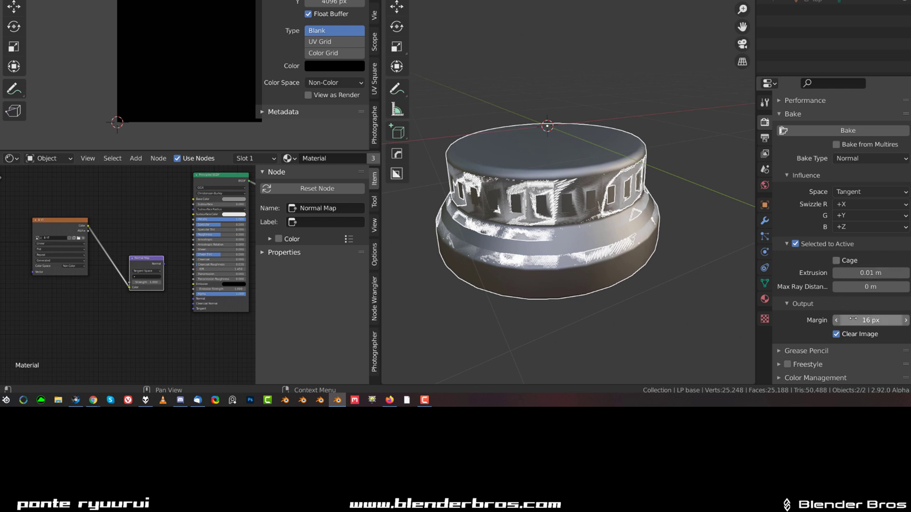
# Set the bake's max ray distance to 0.1 m and bake the base's normal map.
pyautogui.click(858, 286)
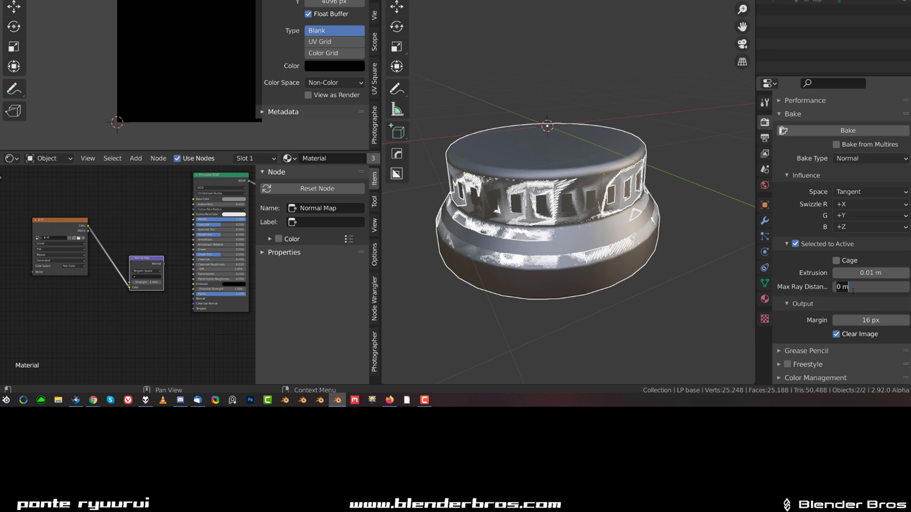
pyautogui.write('0.1')
pyautogui.press('Return')
pyautogui.click(840, 130)
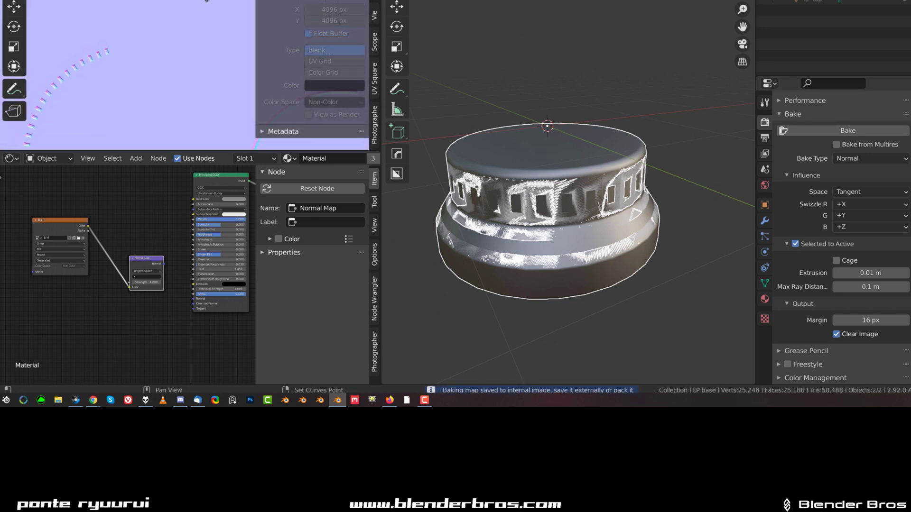
pyautogui.scroll(6, 114, 76)
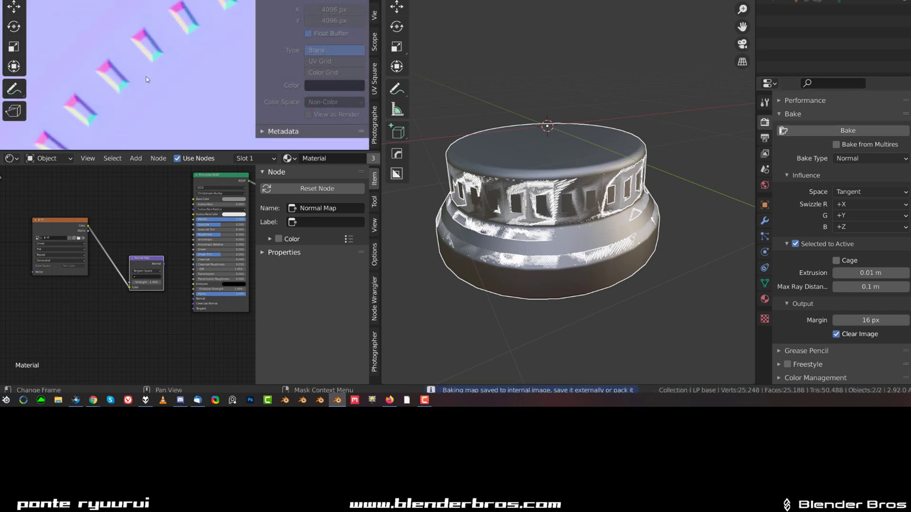
pyautogui.scroll(-5, 147, 80)
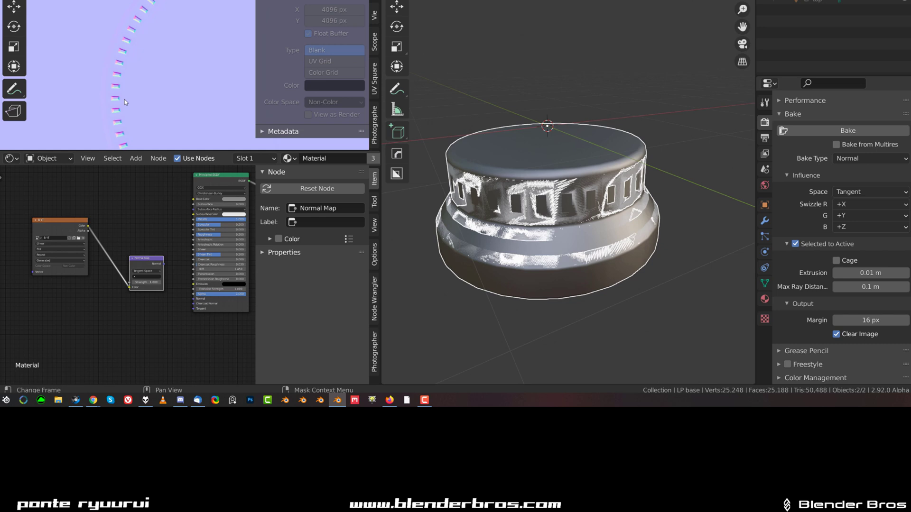
pyautogui.scroll(4, 129, 22)
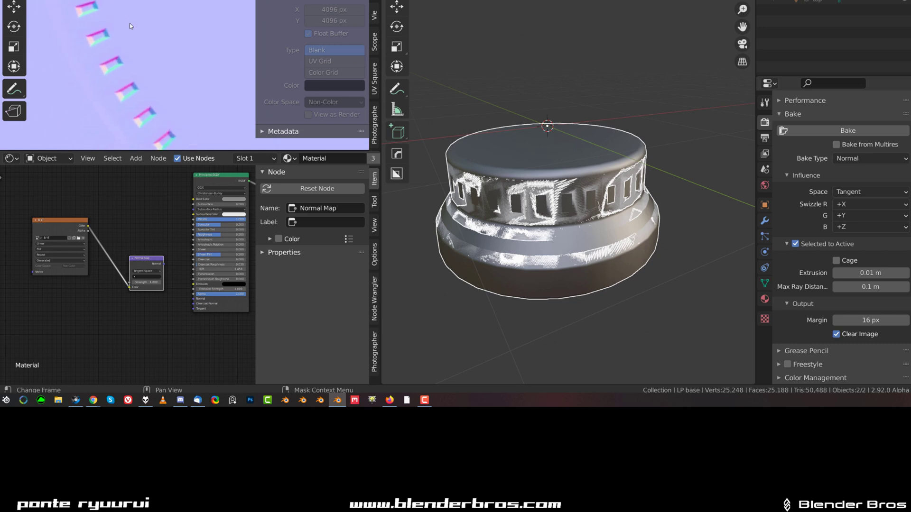
pyautogui.scroll(-6, 129, 23)
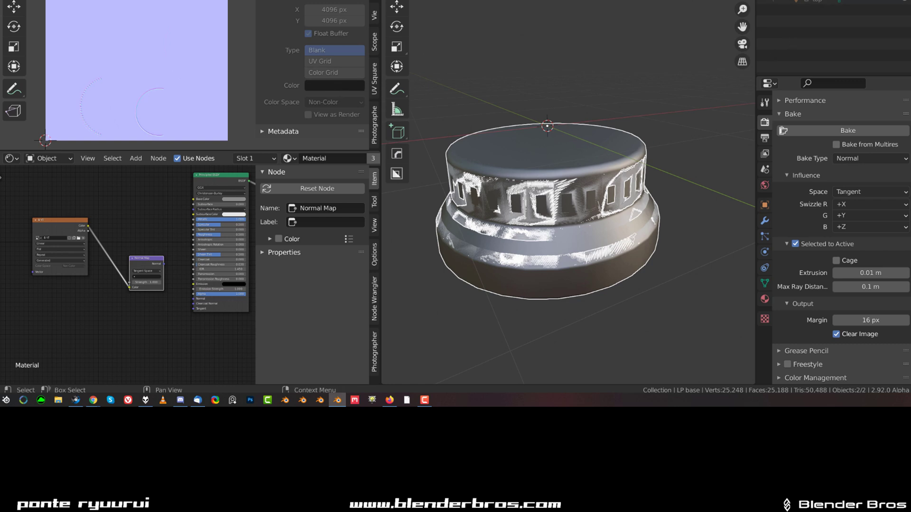
# Hide both base objects and show only HP top and LP top.
pyautogui.click(892, 1)
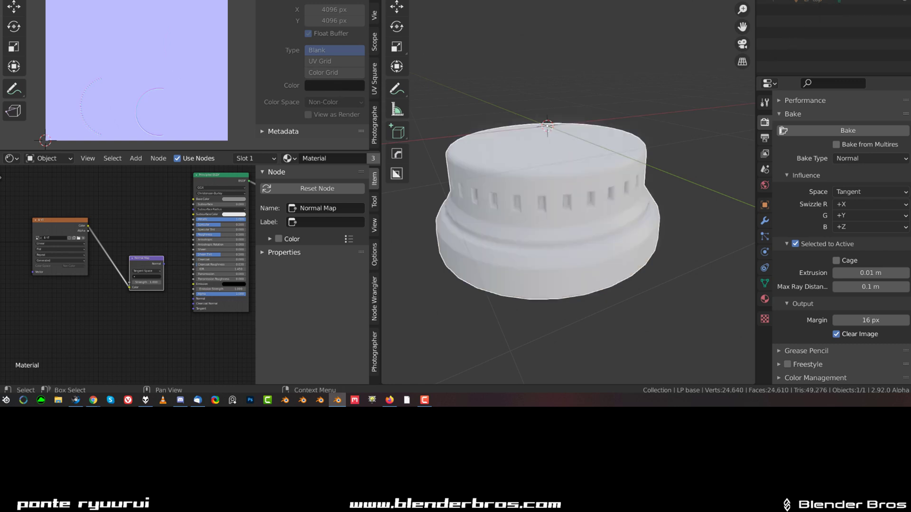
pyautogui.click(891, 1)
pyautogui.click(891, 1)
pyautogui.click(815, 1)
pyautogui.click(892, 1)
pyautogui.click(892, 1)
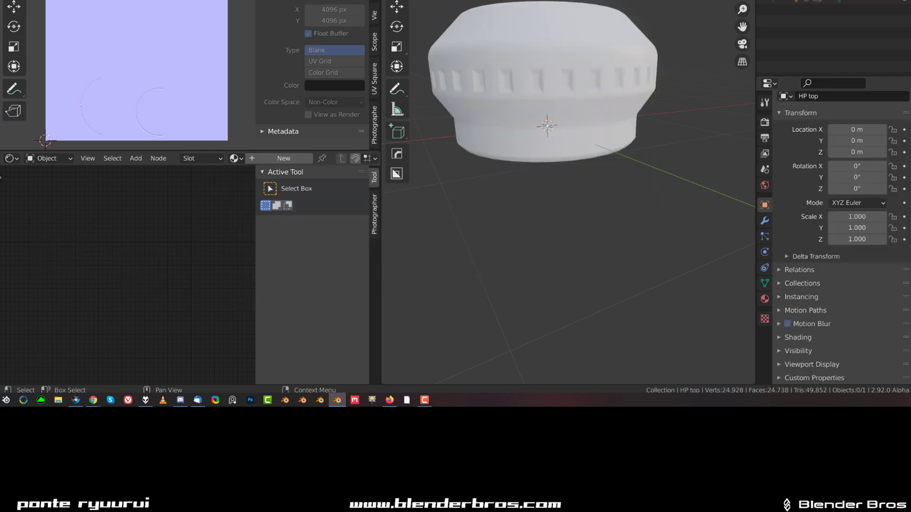
pyautogui.click(892, 1)
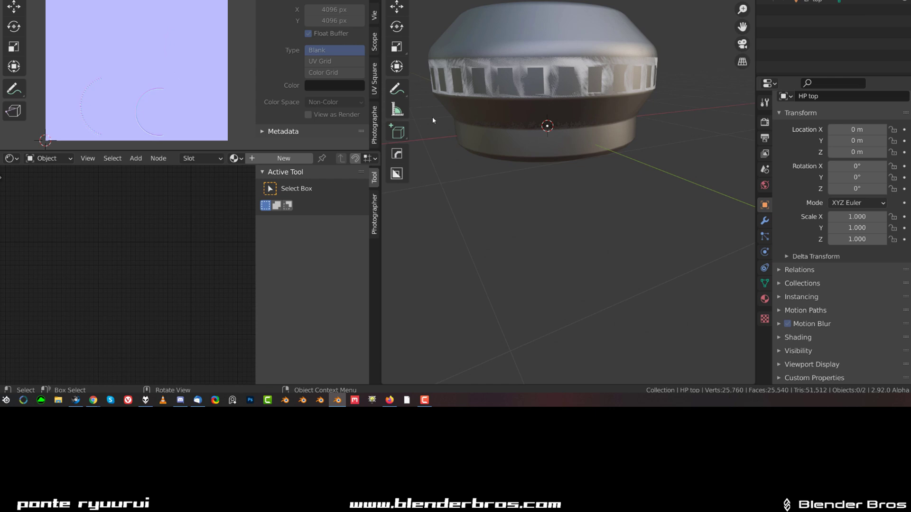
# Save the baked normal map image to disk as B YT.png.
pyautogui.click(120, 1)
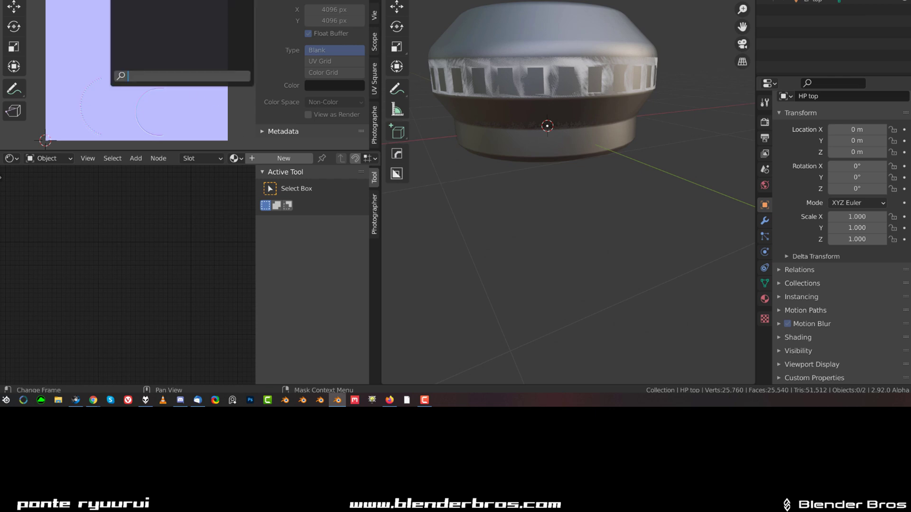
pyautogui.click(142, 1)
pyautogui.click(42, 1)
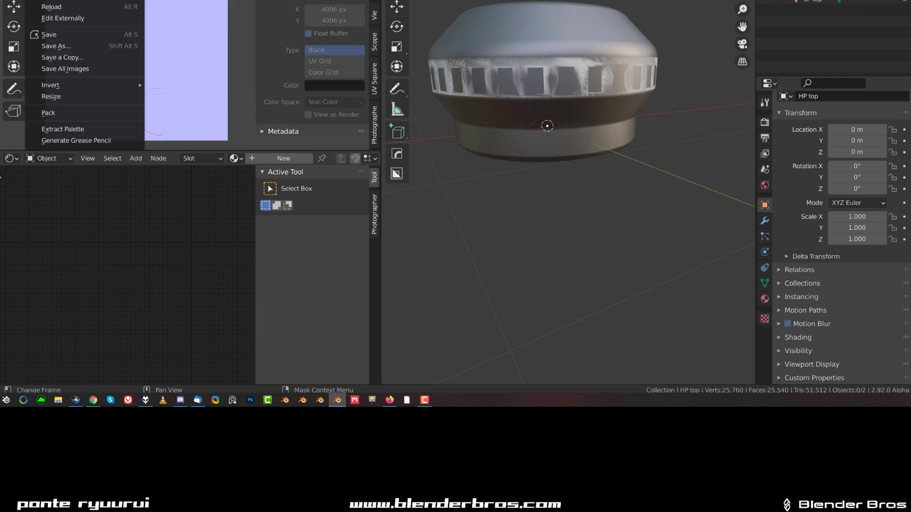
pyautogui.click(72, 46)
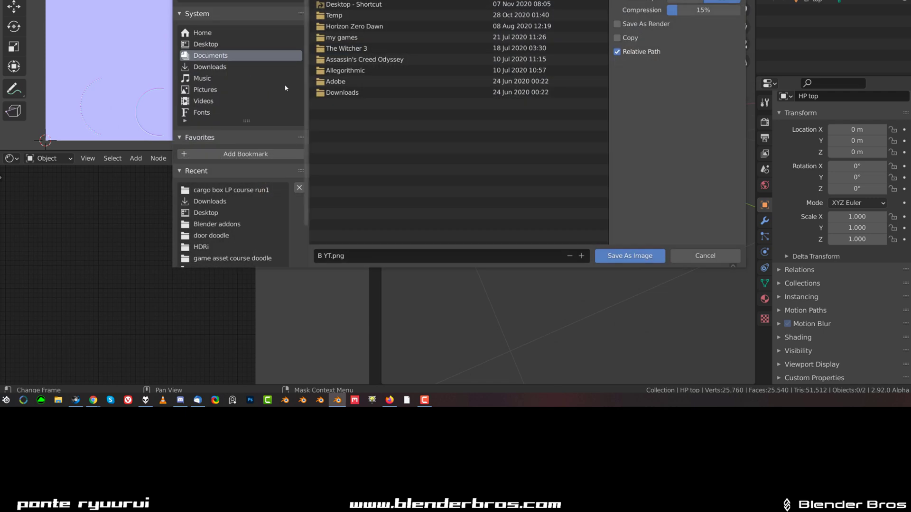
pyautogui.click(634, 256)
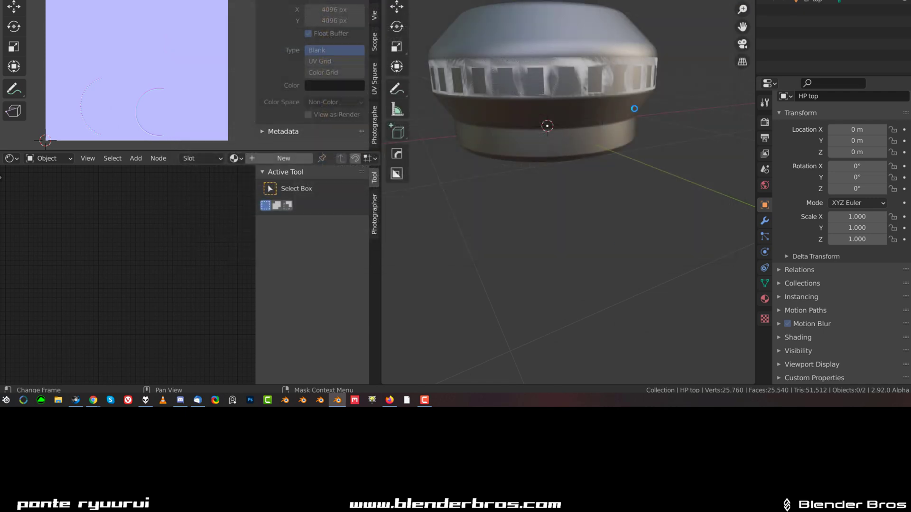
# Turn off Clear Image for the bake output and select HP top with LP top as the active object.
pyautogui.click(764, 122)
pyautogui.scroll(-10, 852, 284)
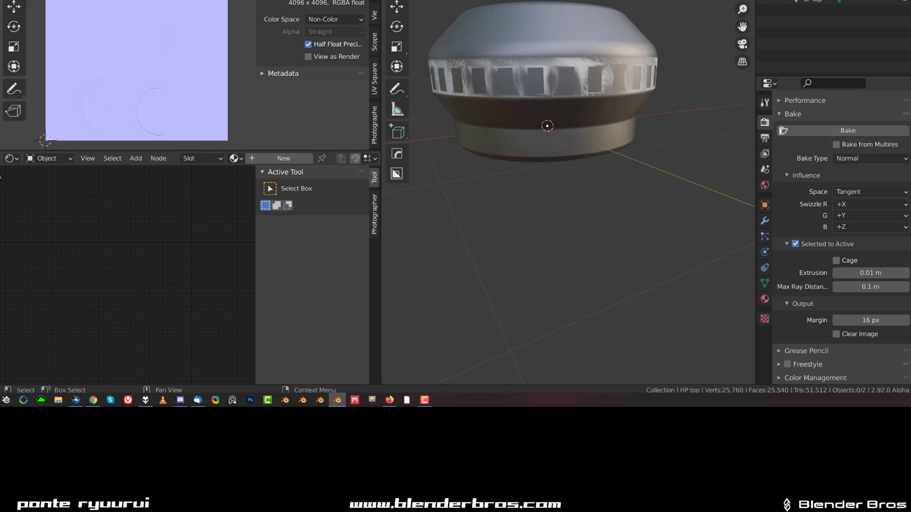
pyautogui.click(813, 0)
pyautogui.keyDown('ctrl'); pyautogui.click(813, 1); pyautogui.keyUp('ctrl')
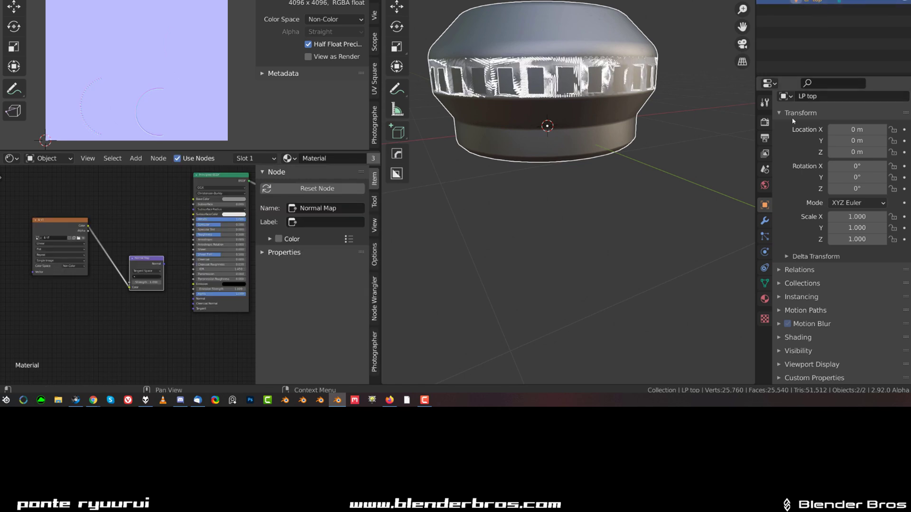
# Bake the top part's normals from HP top to LP top into the same image.
pyautogui.click(765, 122)
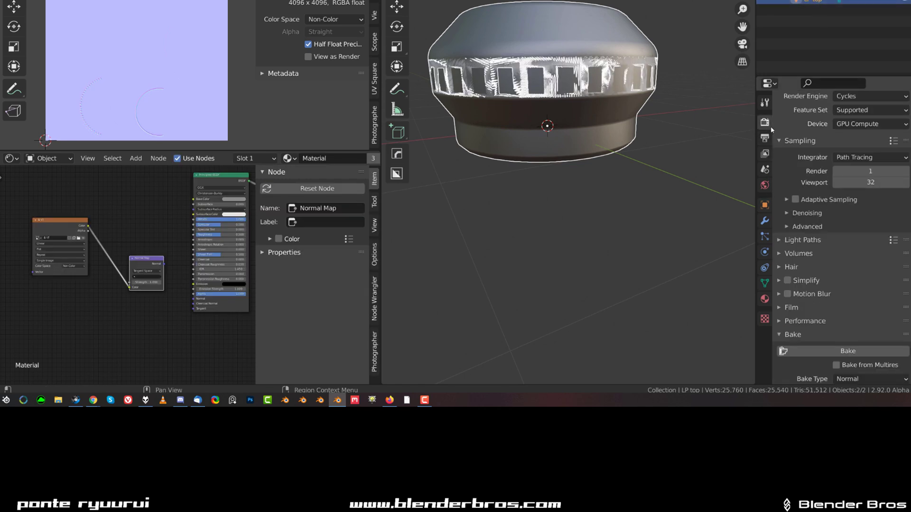
pyautogui.scroll(-6, 857, 289)
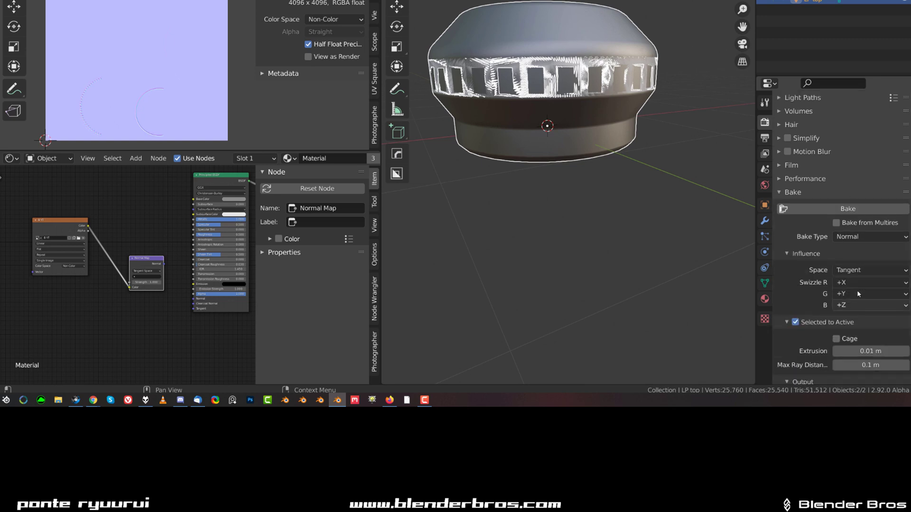
pyautogui.click(848, 208)
pyautogui.scroll(3, 100, 61)
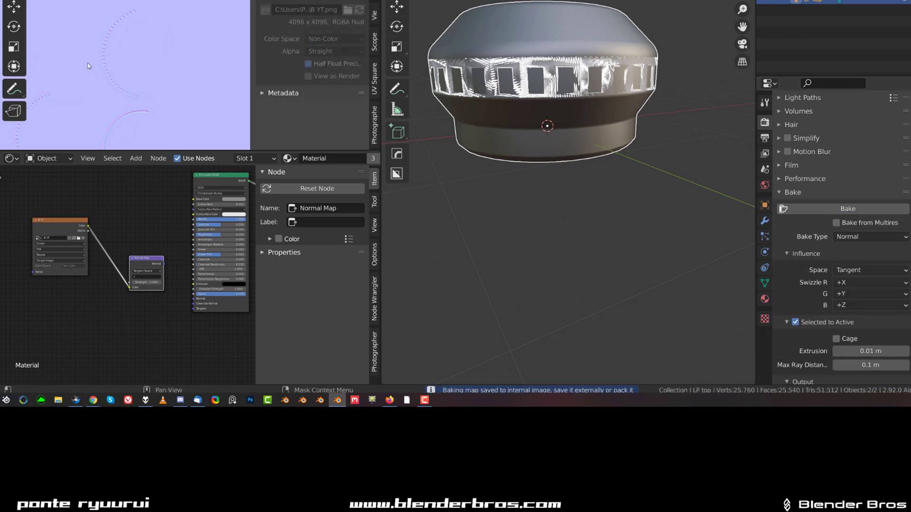
pyautogui.scroll(-3, 100, 61)
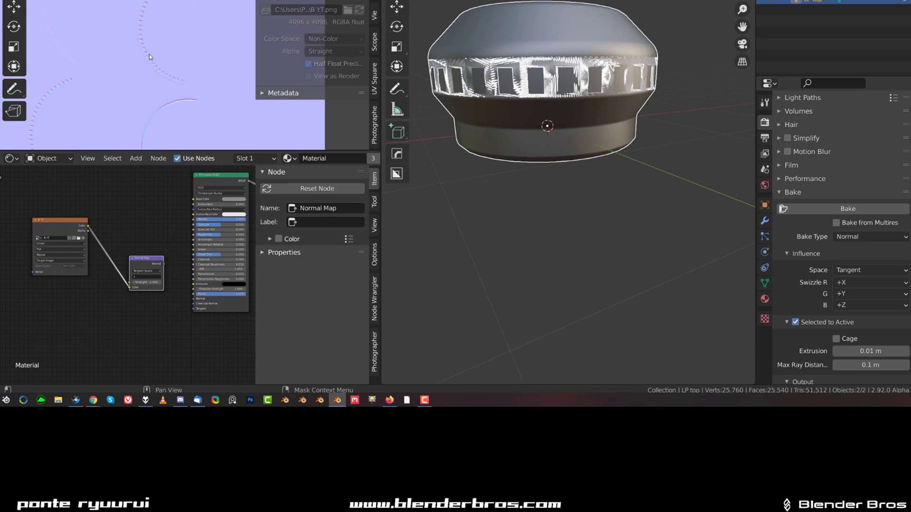
pyautogui.scroll(-2, 583, 124)
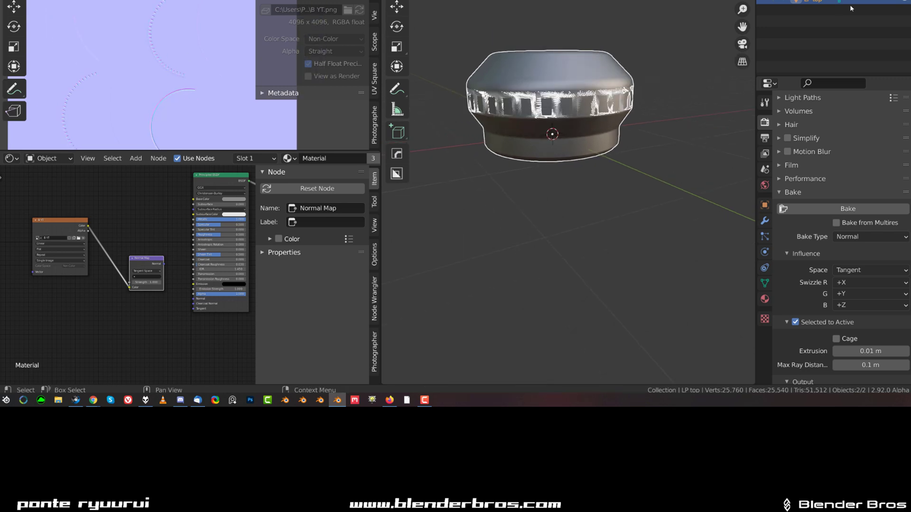
# Hide HP top, show LP base again and select both low-poly objects.
pyautogui.click(905, 0)
pyautogui.click(904, 0)
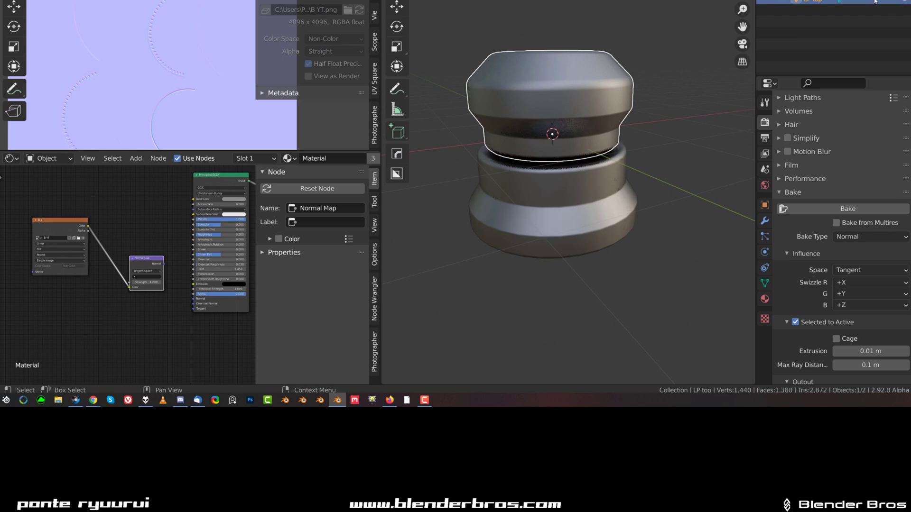
pyautogui.click(796, 0)
pyautogui.keyDown('shift'); pyautogui.click(813, 1); pyautogui.keyUp('shift')
# Open both low-poly meshes for editing and examine how their UV islands line up with the baked normal details.
pyautogui.hotkey('ctrl', 'Tab')
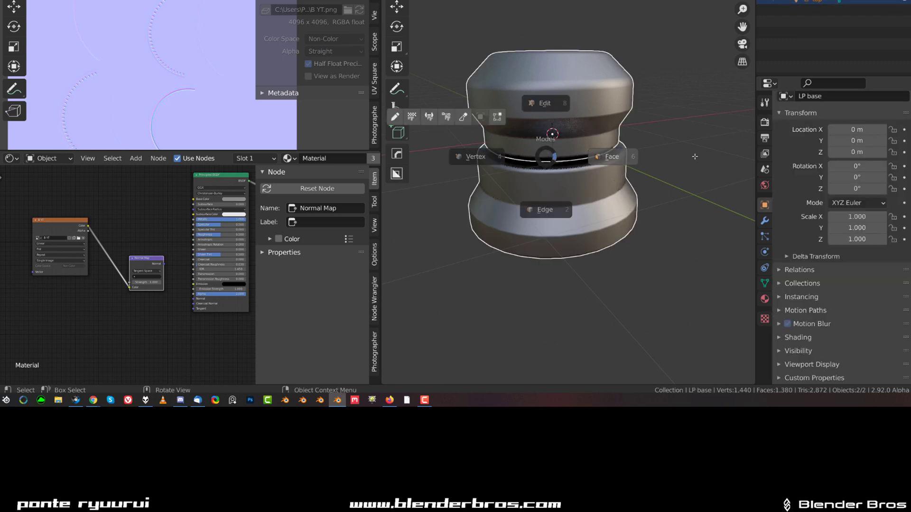
pyautogui.press('z')
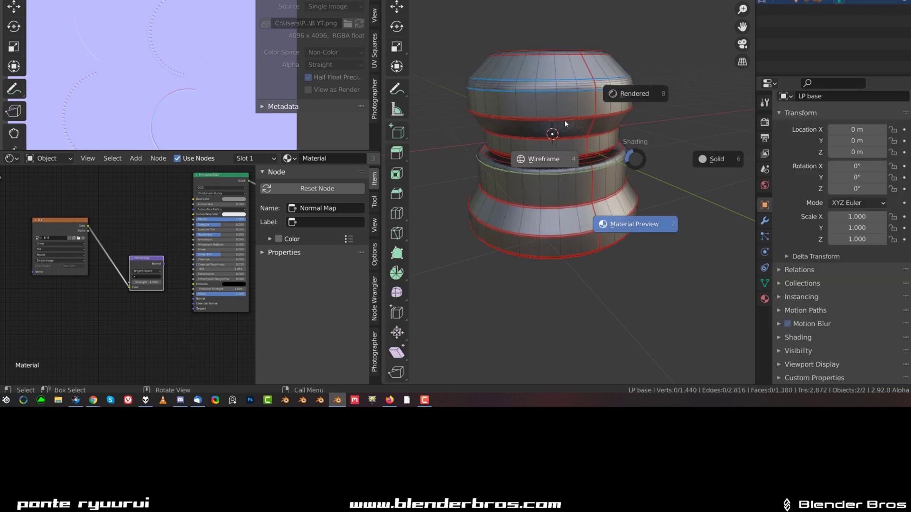
pyautogui.press('Escape')
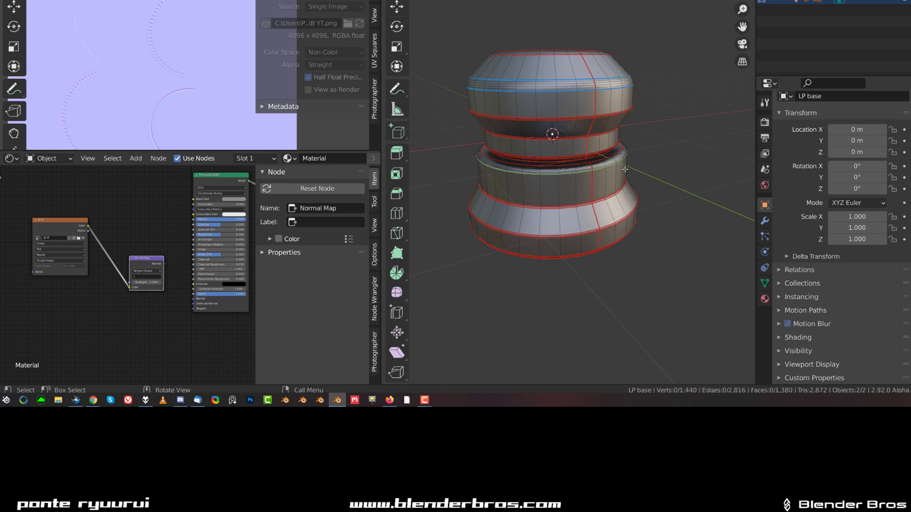
pyautogui.press('a')
pyautogui.scroll(-3, 177, 60)
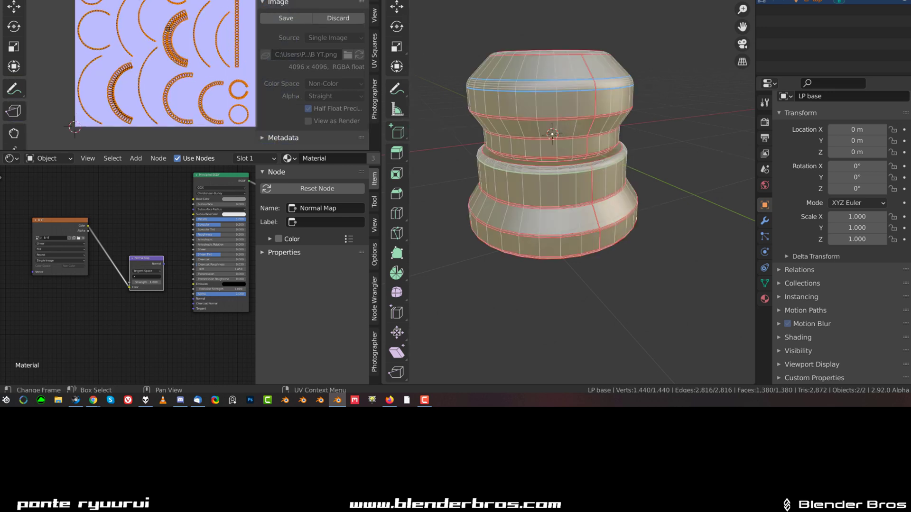
pyautogui.moveTo(168, 29); pyautogui.dragTo(155, 42, button='middle')
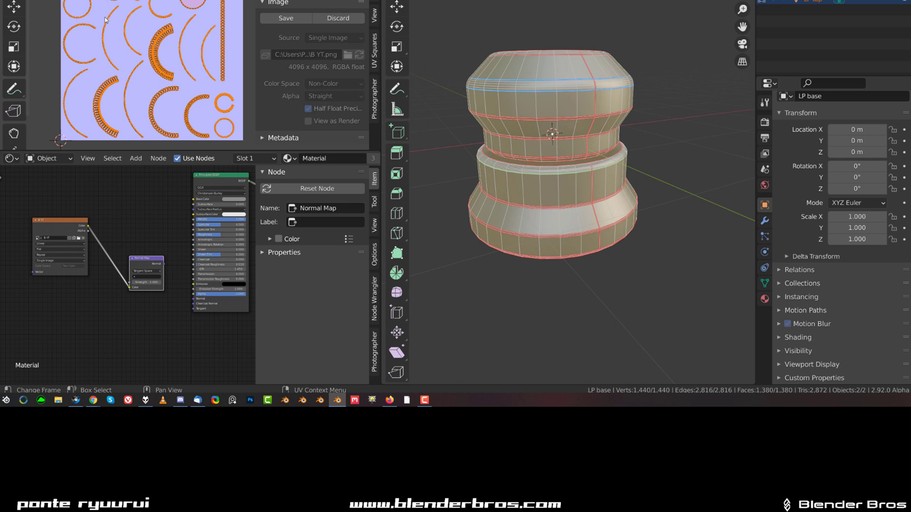
pyautogui.hotkey('alt', 'a')
pyautogui.scroll(5, 82, 59)
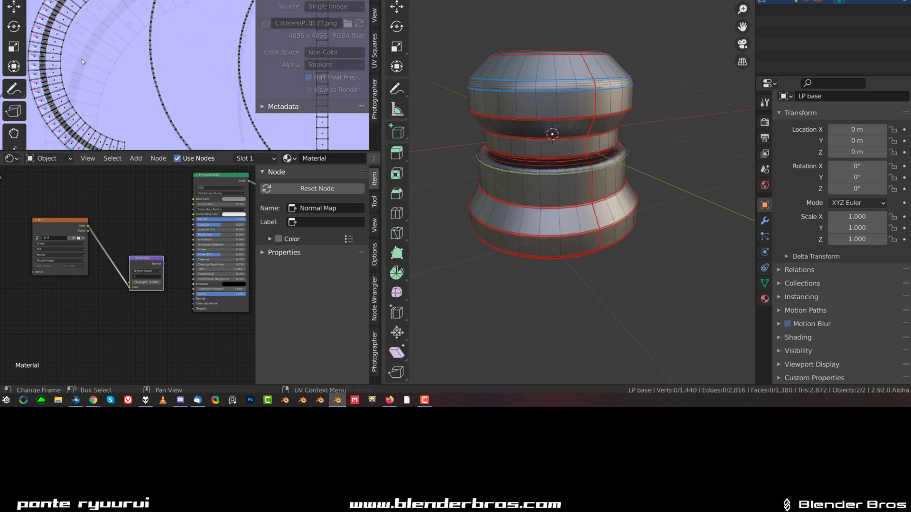
pyautogui.scroll(4, 82, 59)
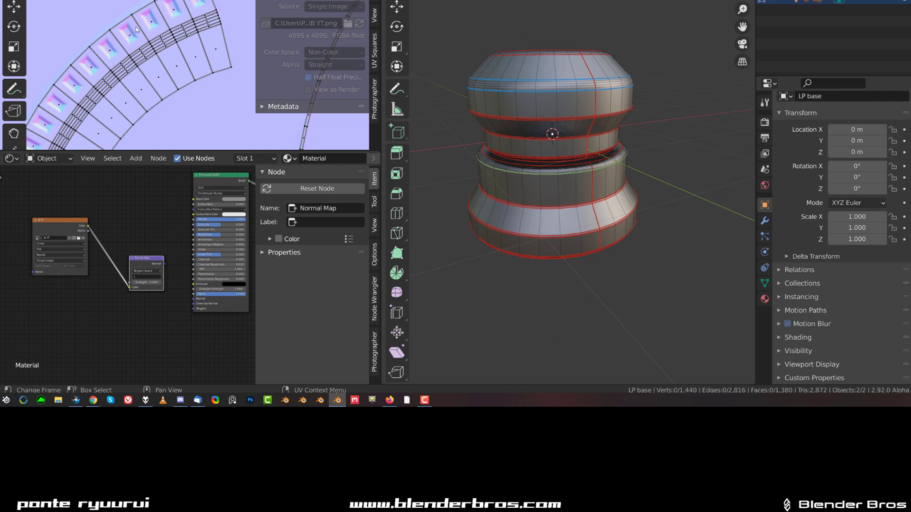
pyautogui.scroll(-8, 199, 28)
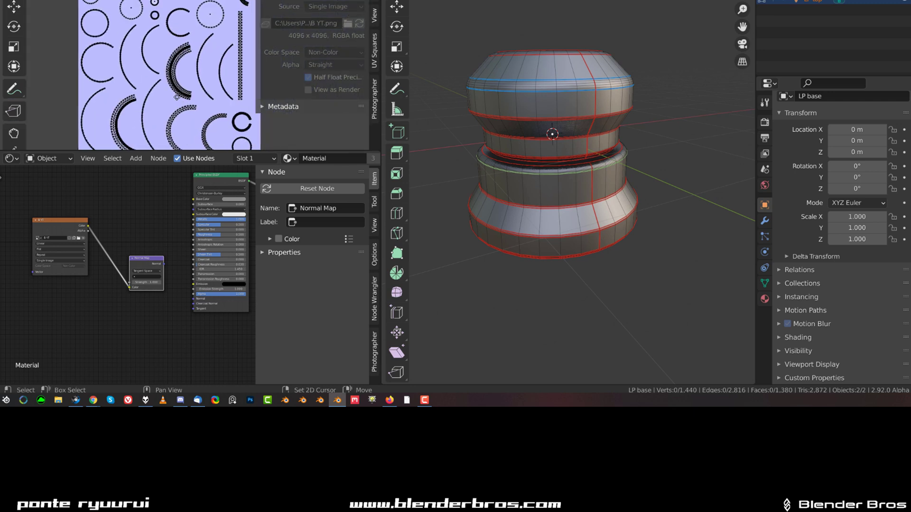
pyautogui.scroll(1, 150, 63)
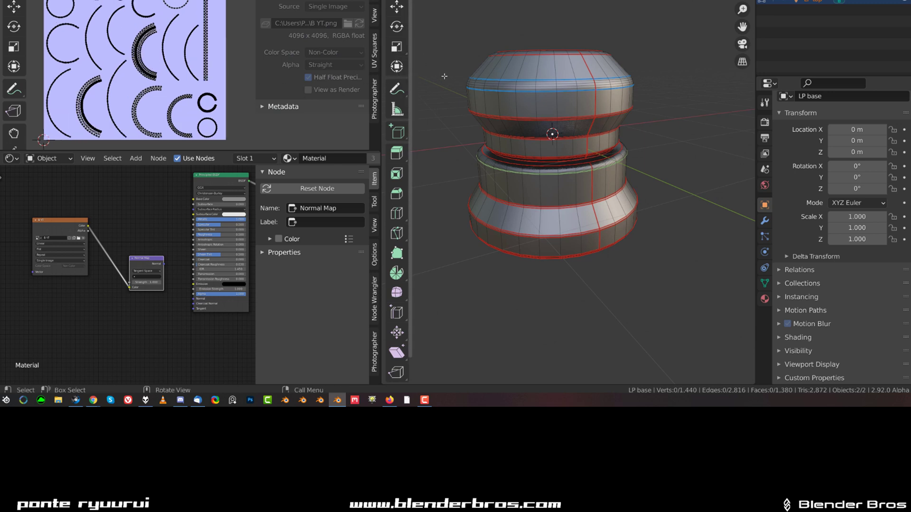
pyautogui.moveTo(649, 124); pyautogui.dragTo(566, 75, button='middle')
pyautogui.press('Tab')
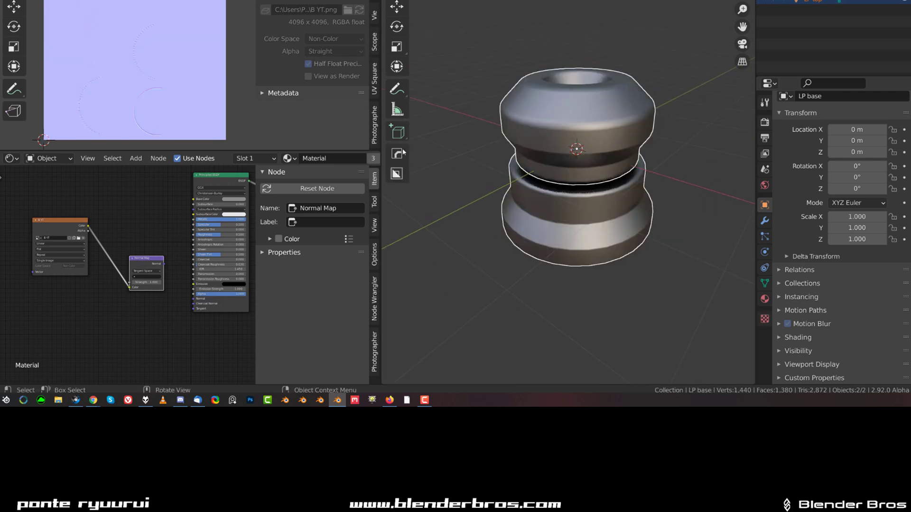
# Connect the Normal Map node's Normal output to the Principled BSDF's Normal input and inspect both low-poly parts.
pyautogui.scroll(4, 166, 264)
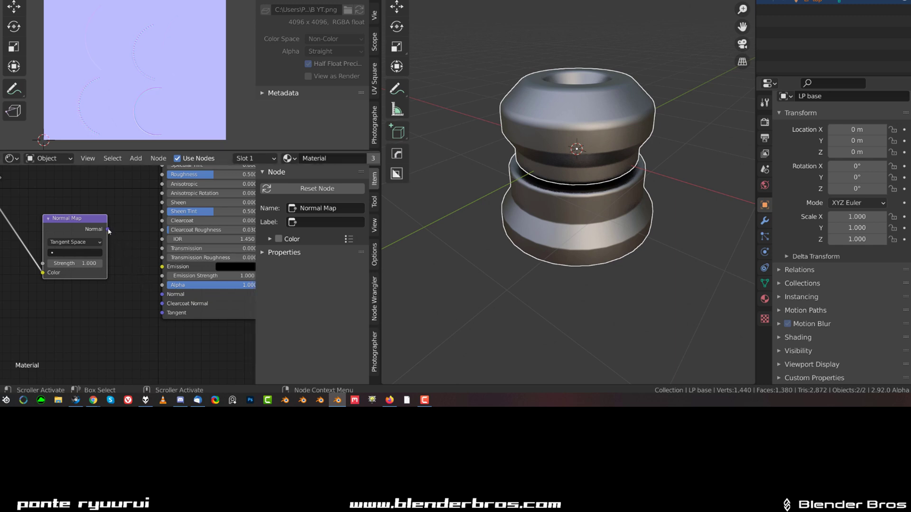
pyautogui.moveTo(109, 231); pyautogui.dragTo(162, 294)
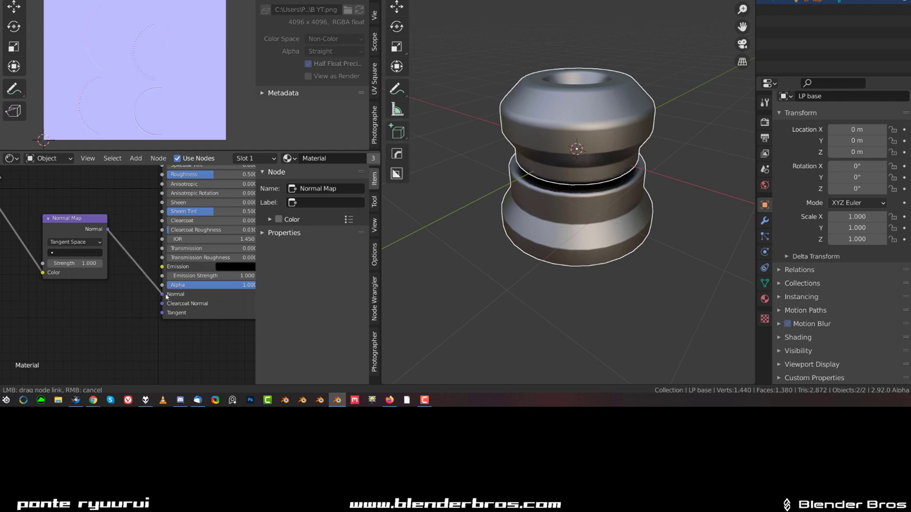
pyautogui.moveTo(603, 232); pyautogui.dragTo(568, 215, button='middle')
pyautogui.scroll(4, 586, 188)
pyautogui.scroll(-4, 581, 206)
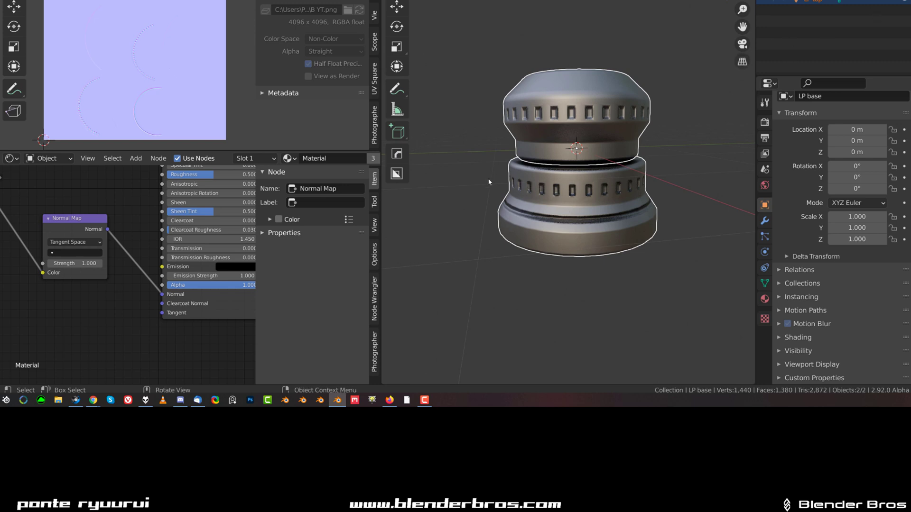
pyautogui.moveTo(493, 181); pyautogui.dragTo(609, 80, button='middle')
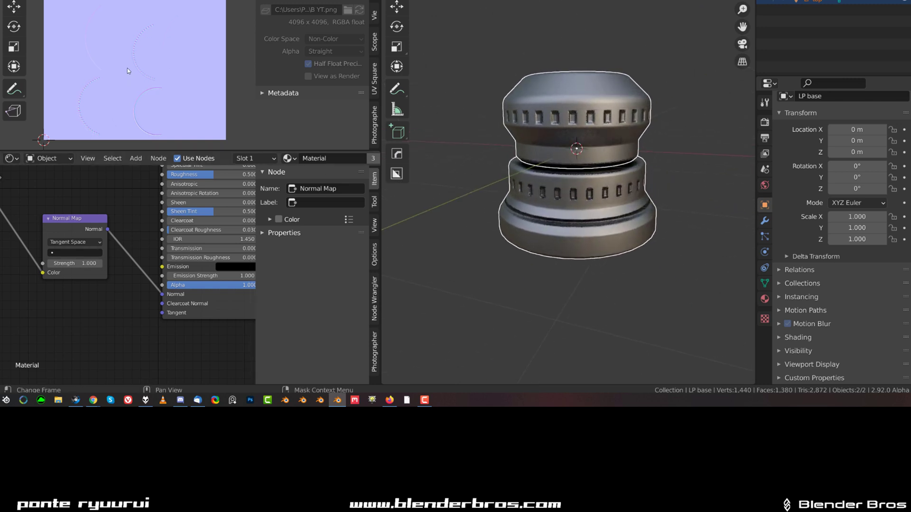